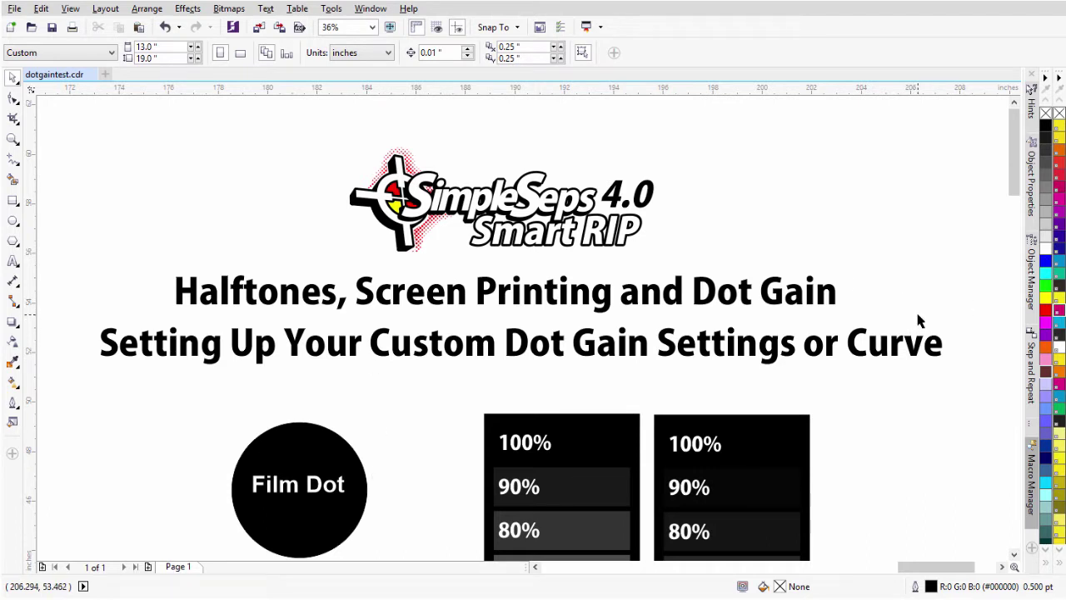
Step: Examine the dot gain diagrams, the original versus dot gain image comparisons and the printed Simple Dot Gain Test charts
{"action": "left_click_drag", "start_coordinate": [1013, 147], "coordinate": [998, 202]}
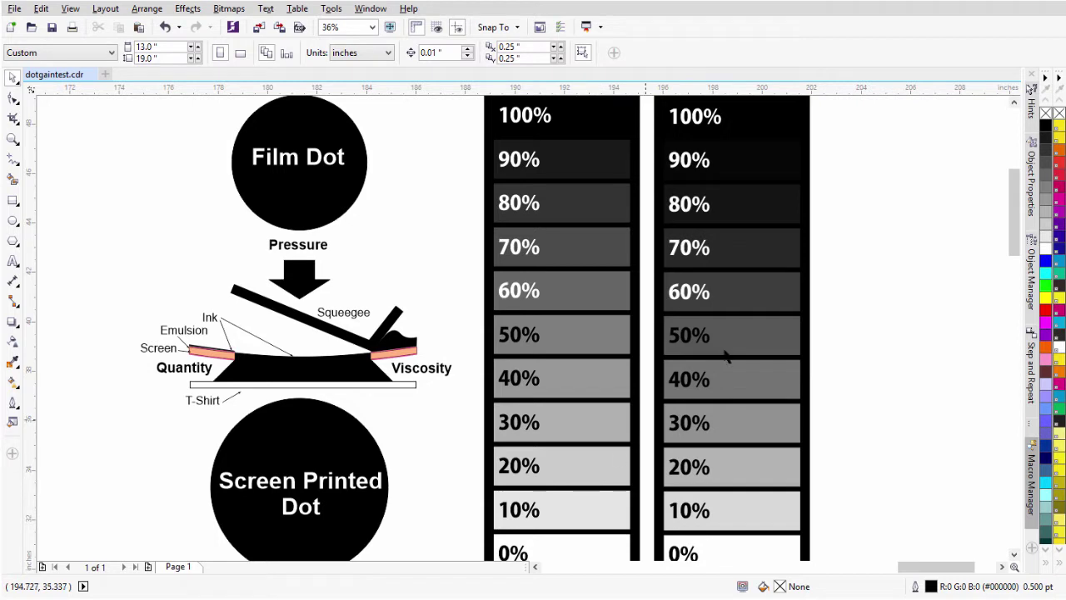
{"action": "left_click_drag", "start_coordinate": [1015, 208], "coordinate": [1025, 282]}
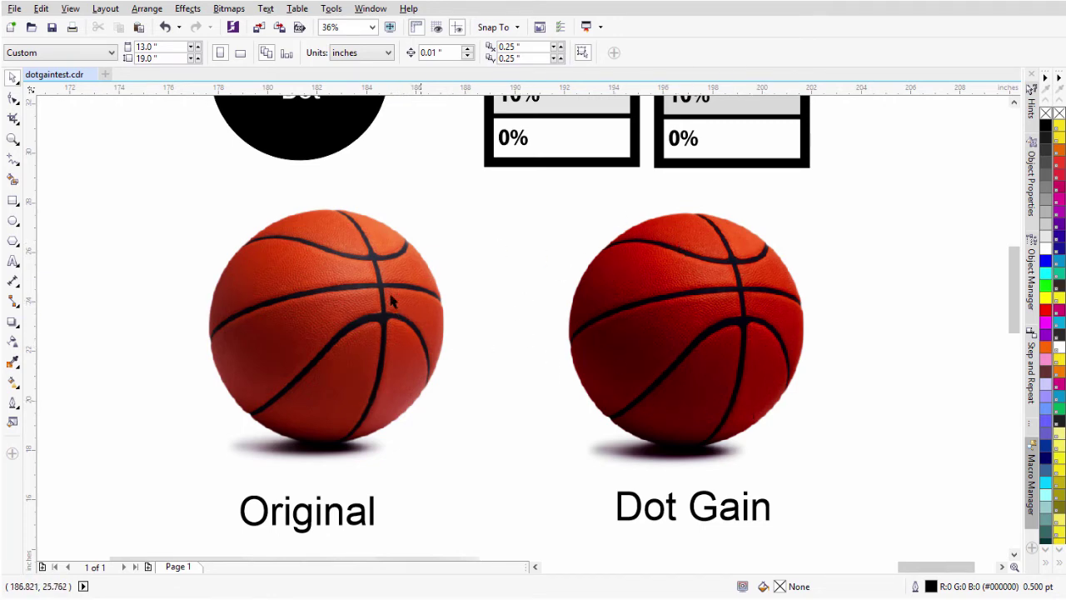
{"action": "left_click_drag", "start_coordinate": [1012, 268], "coordinate": [1010, 326]}
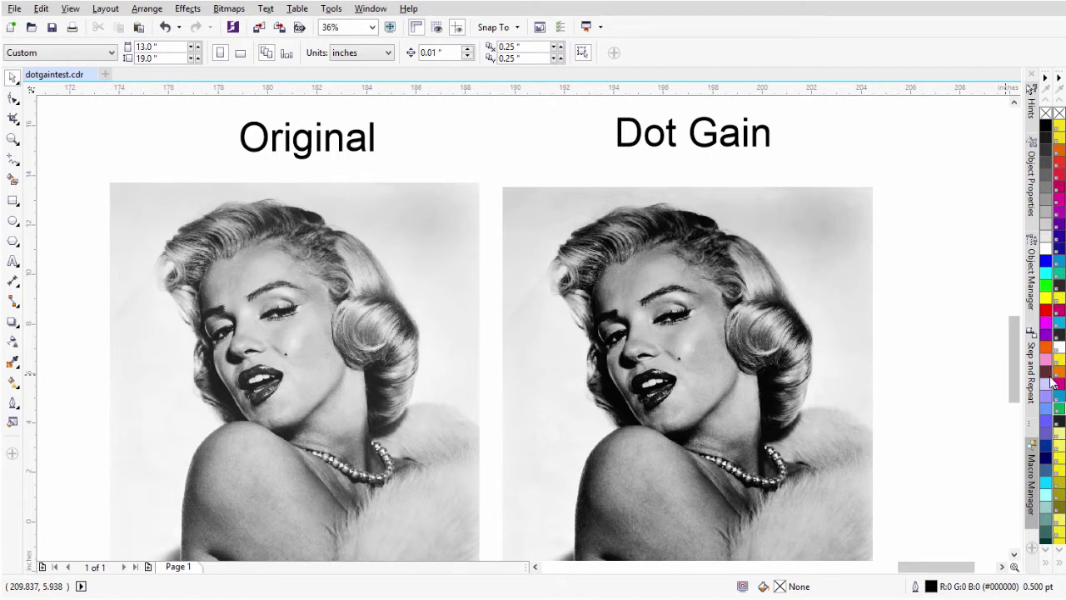
{"action": "left_click_drag", "start_coordinate": [1015, 340], "coordinate": [975, 375]}
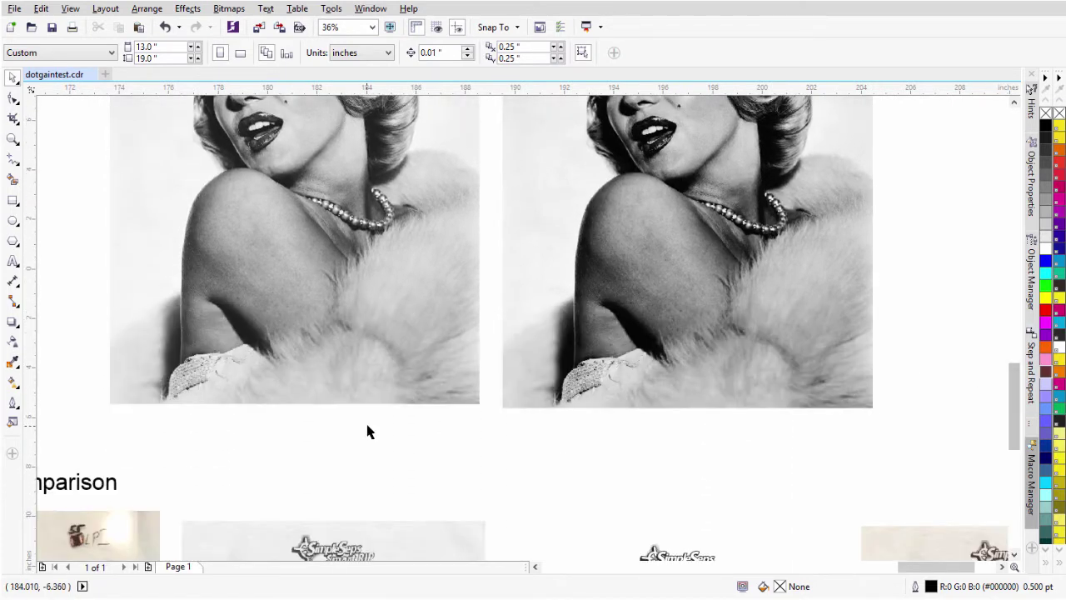
{"action": "key", "text": "F4"}
{"action": "scroll", "coordinate": [523, 332], "scroll_direction": "up", "scroll_amount": 3}
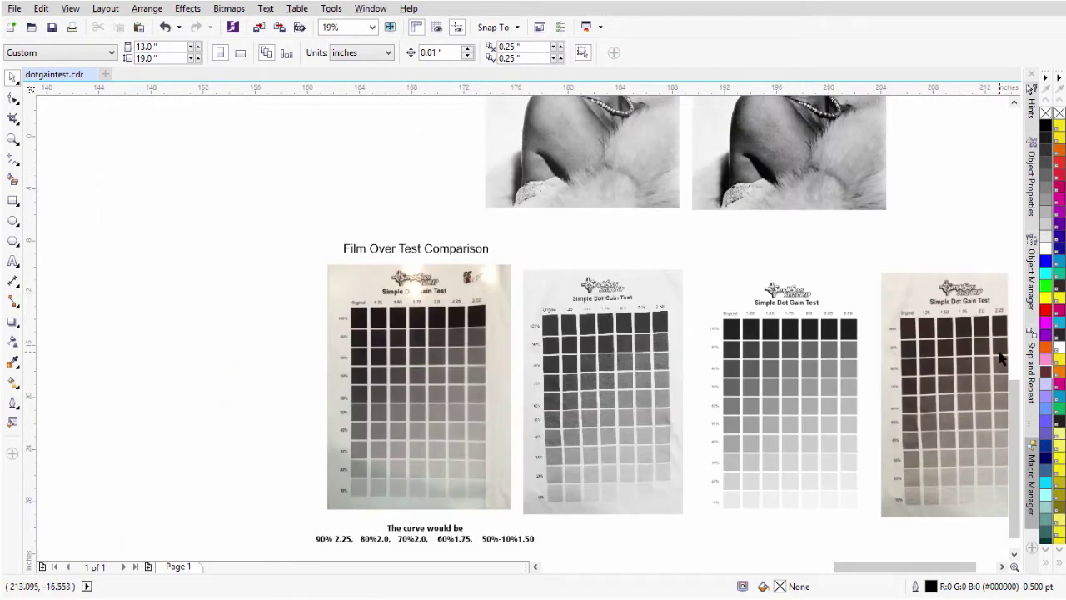
{"action": "scroll", "coordinate": [1003, 358], "scroll_direction": "up", "scroll_amount": 2}
{"action": "scroll", "coordinate": [524, 333], "scroll_direction": "down", "scroll_amount": 1}
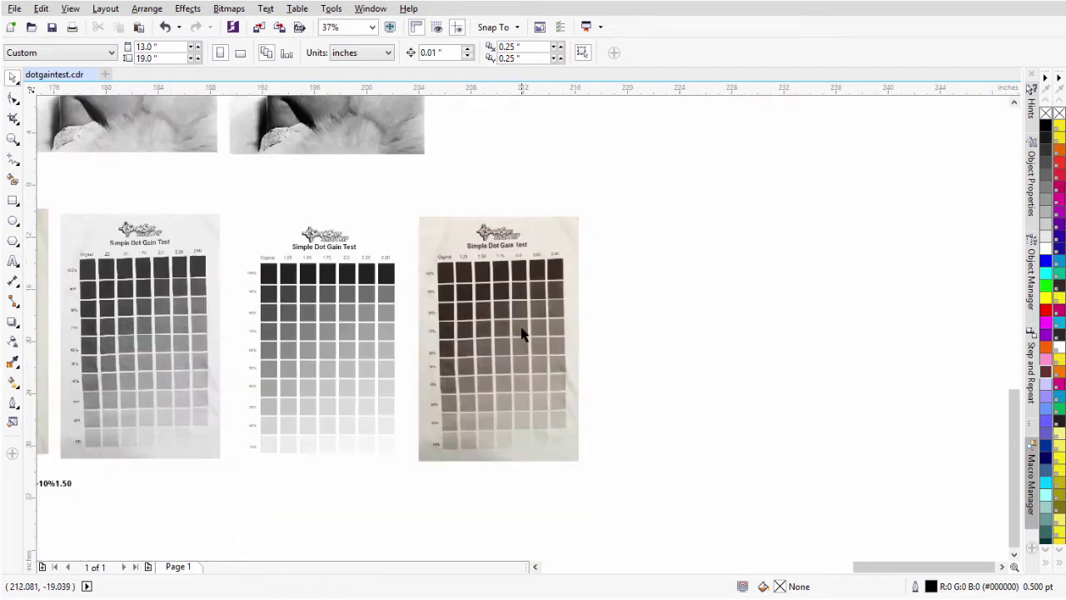
{"action": "scroll", "coordinate": [428, 338], "scroll_direction": "up", "scroll_amount": 1}
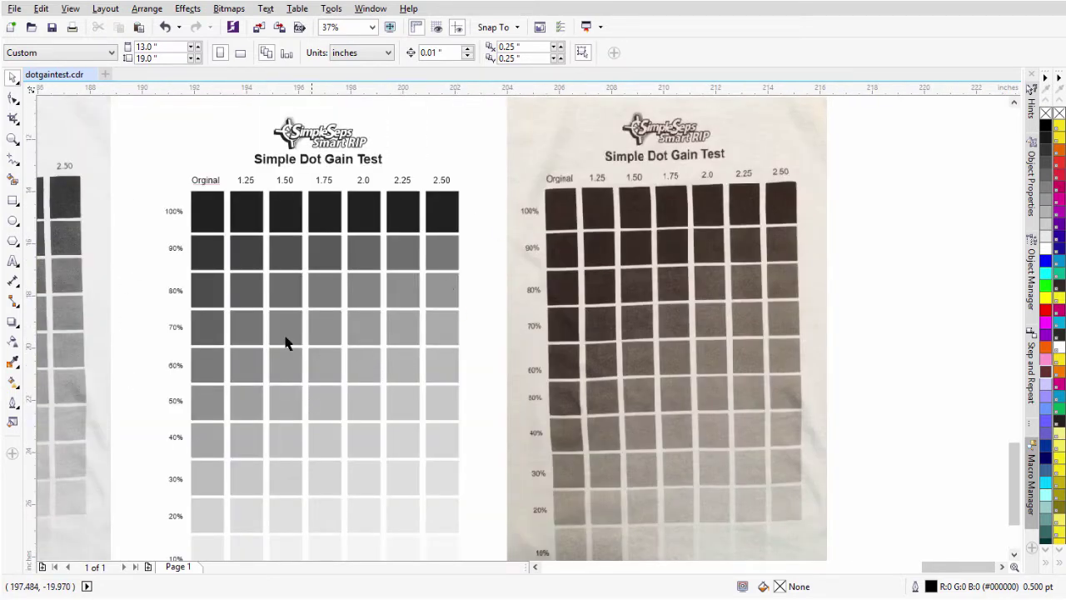
{"action": "left_click", "coordinate": [31, 27]}
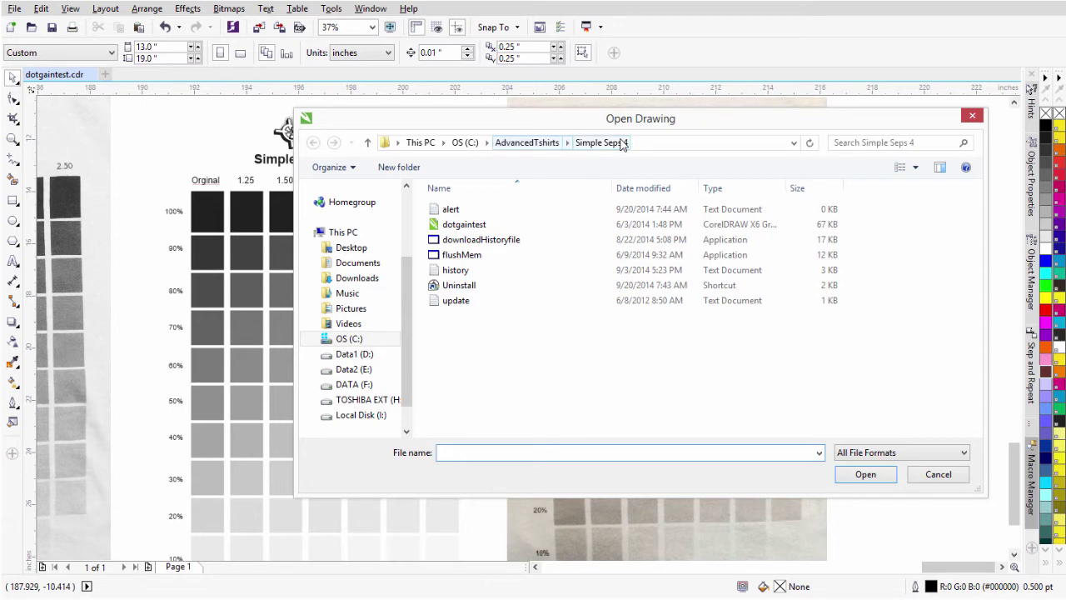
{"action": "left_click", "coordinate": [477, 225]}
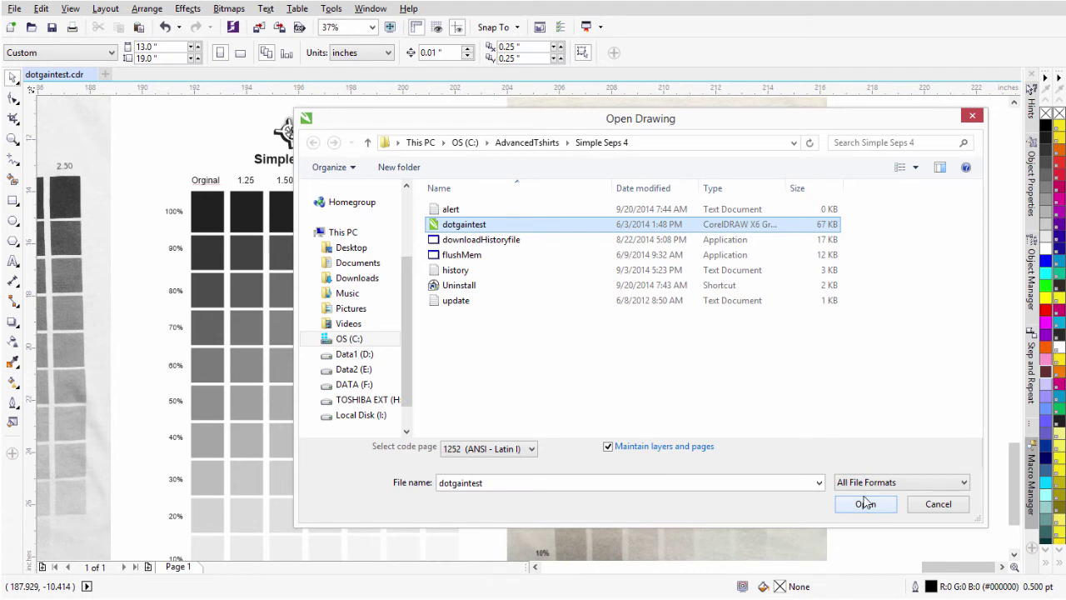
{"action": "left_click", "coordinate": [972, 116]}
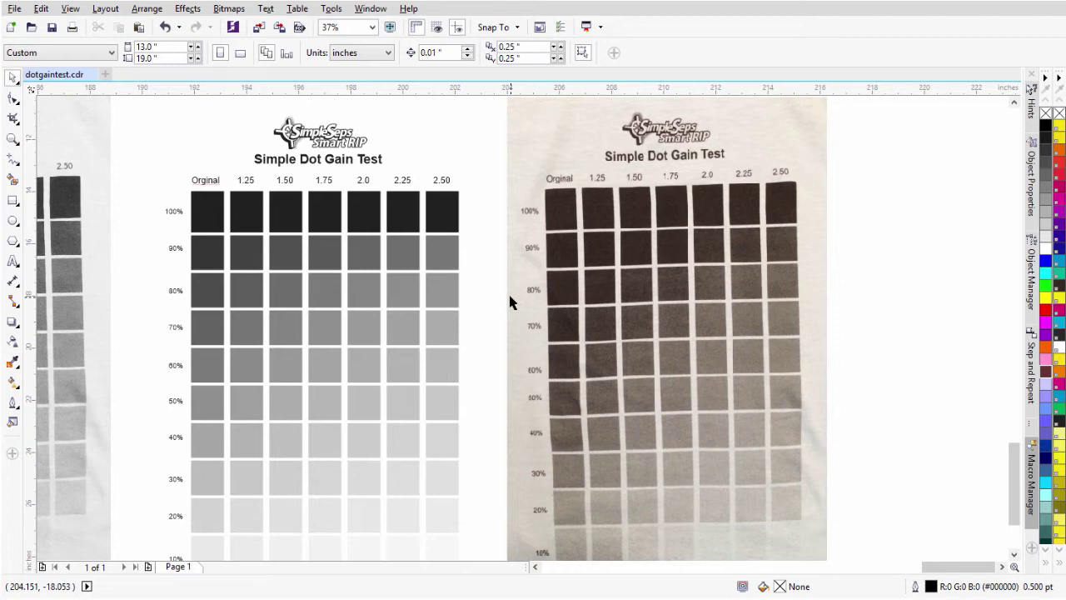
Step: Compare the patches in the Film Over Test Comparison charts and read the curve values noted beneath the first chart
{"action": "scroll", "coordinate": [450, 302], "scroll_direction": "down", "scroll_amount": 2}
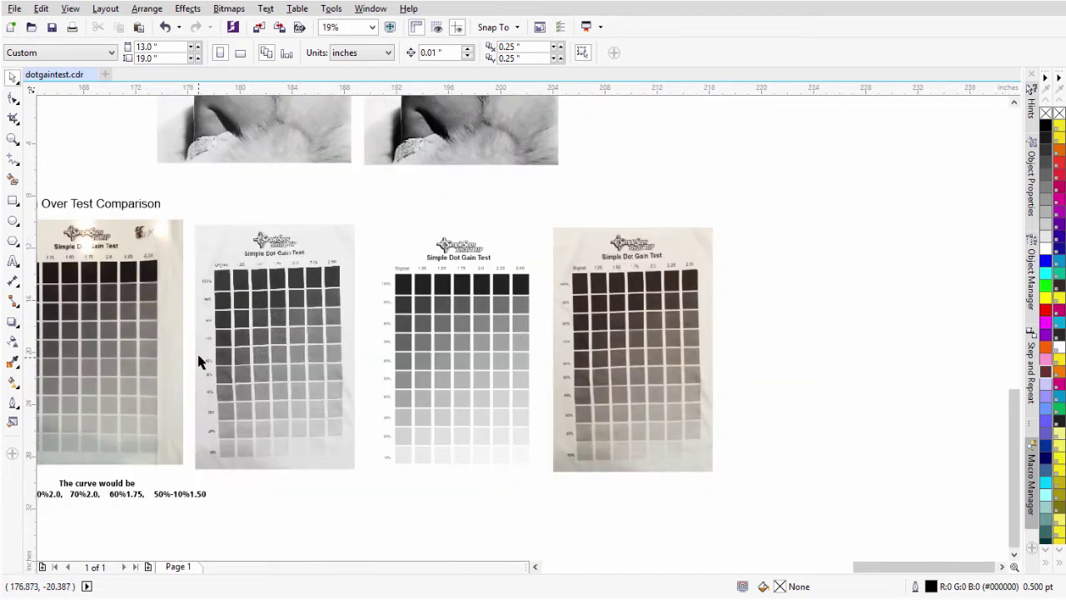
{"action": "scroll", "coordinate": [528, 328], "scroll_direction": "up", "scroll_amount": 2}
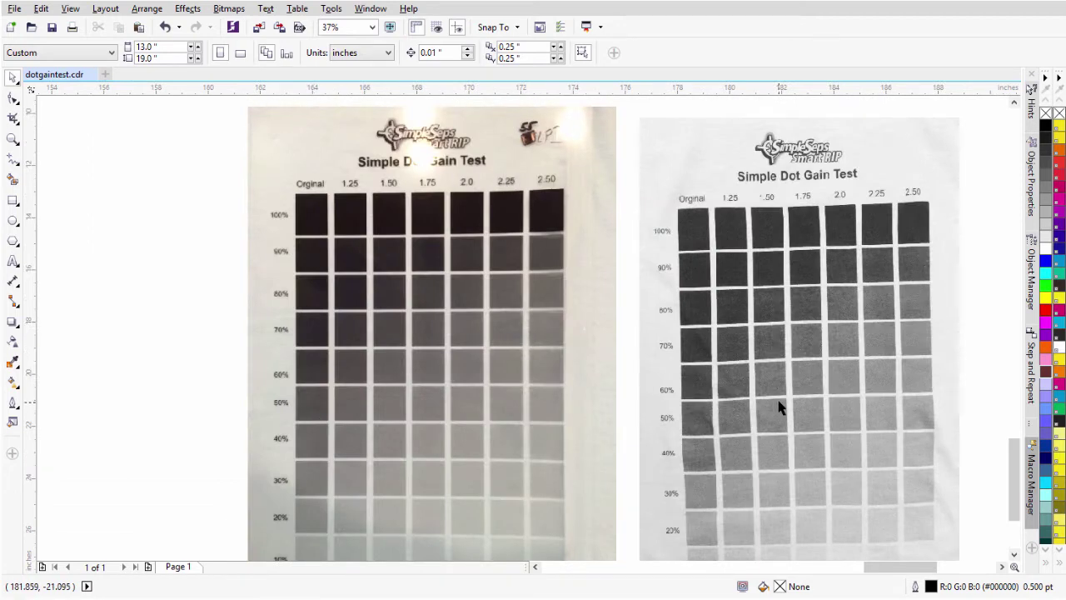
{"action": "scroll", "coordinate": [521, 332], "scroll_direction": "up", "scroll_amount": 2}
{"action": "scroll", "coordinate": [523, 333], "scroll_direction": "up", "scroll_amount": 1}
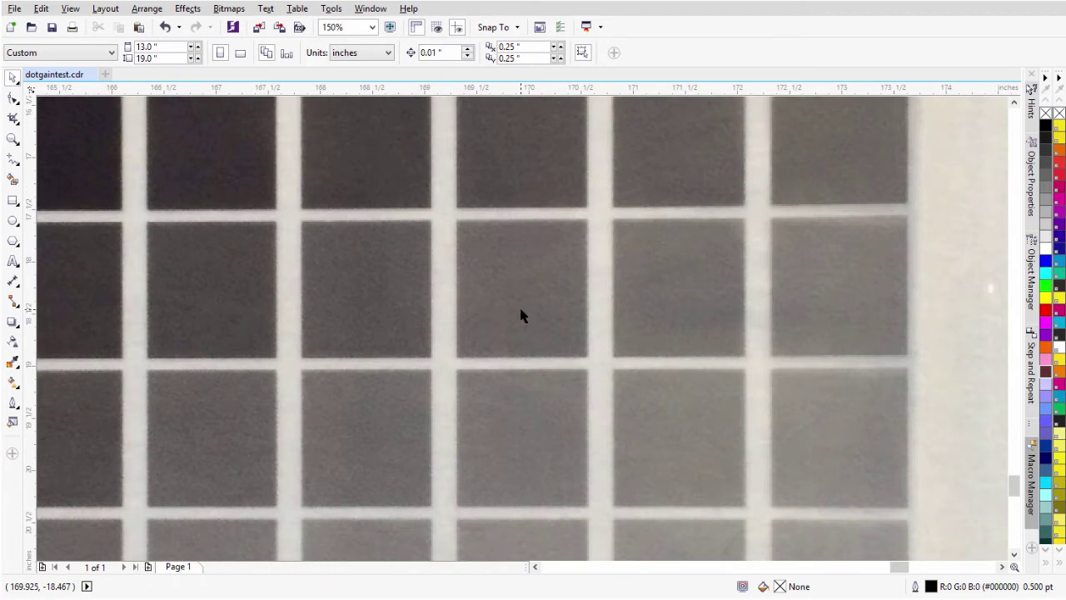
{"action": "scroll", "coordinate": [522, 311], "scroll_direction": "up", "scroll_amount": 1}
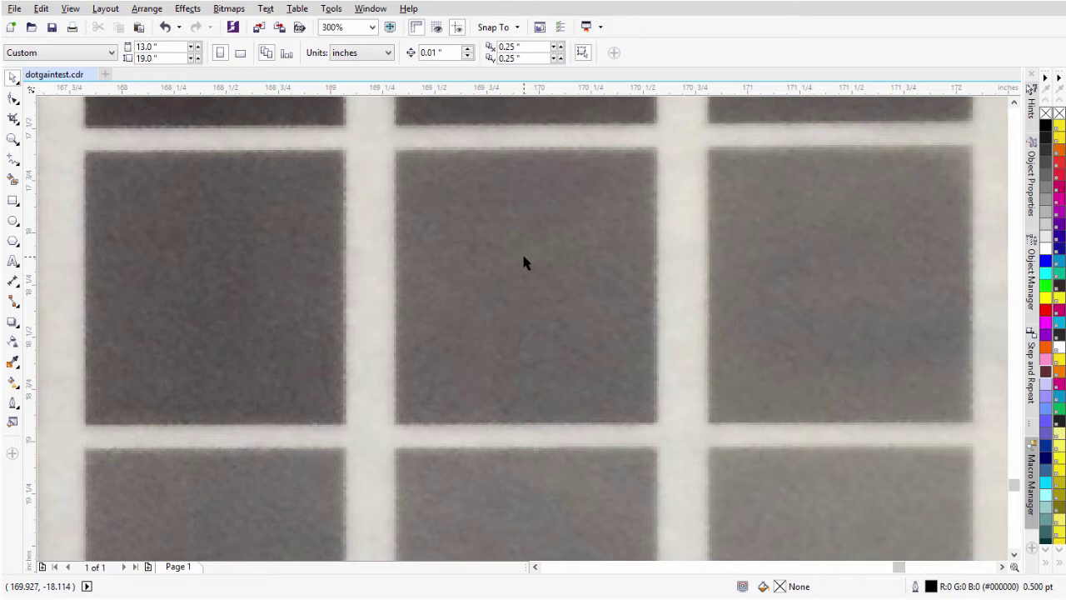
{"action": "scroll", "coordinate": [511, 263], "scroll_direction": "down", "scroll_amount": 8}
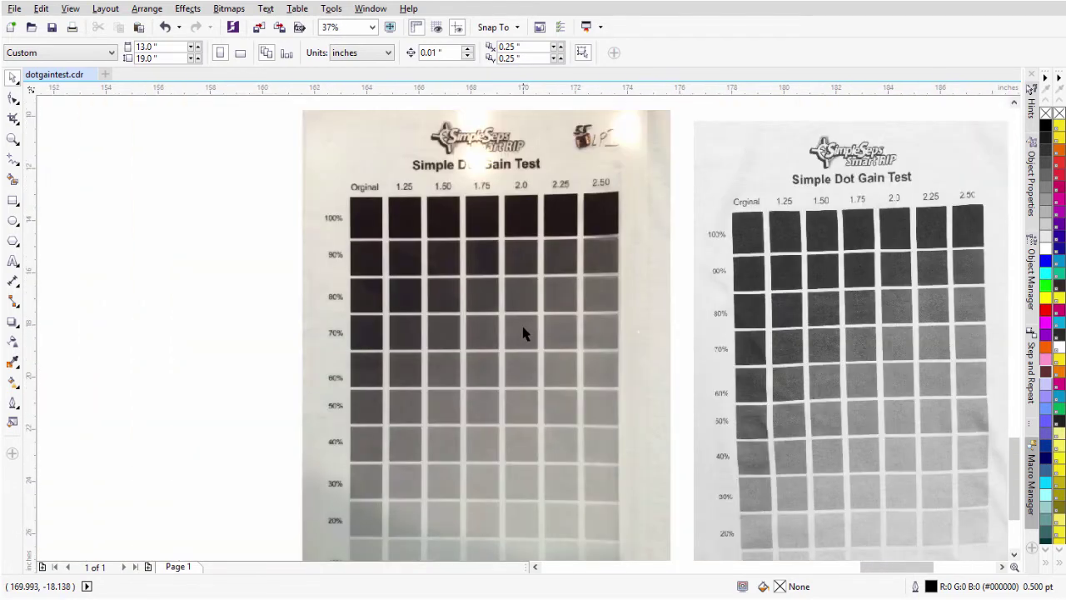
{"action": "scroll", "coordinate": [526, 500], "scroll_direction": "up", "scroll_amount": 2}
{"action": "scroll", "coordinate": [523, 332], "scroll_direction": "up", "scroll_amount": 2}
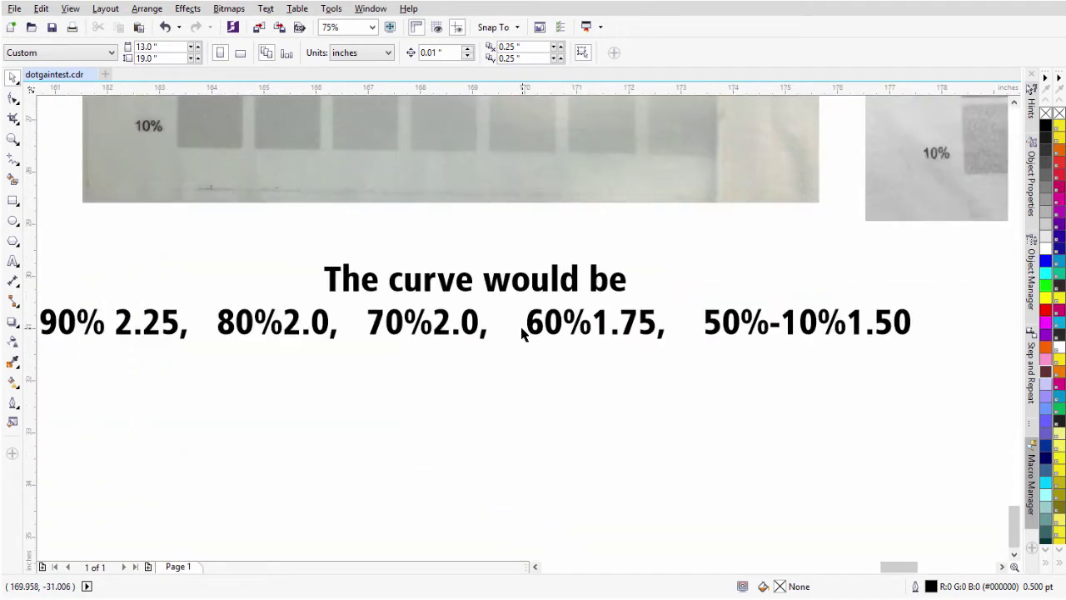
{"action": "scroll", "coordinate": [524, 332], "scroll_direction": "down", "scroll_amount": 2}
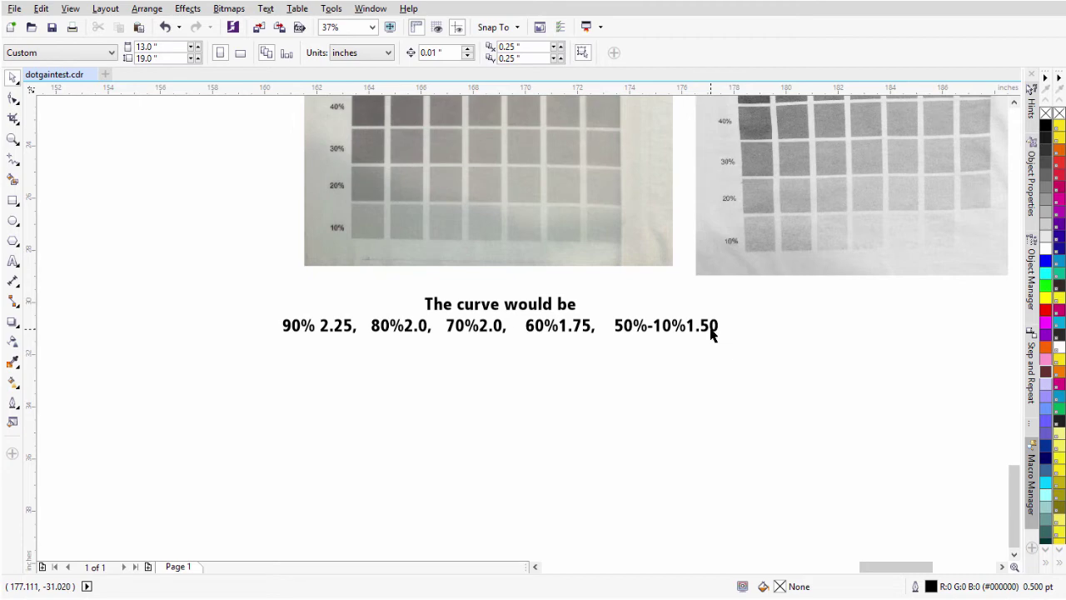
{"action": "scroll", "coordinate": [712, 333], "scroll_direction": "down", "scroll_amount": 1}
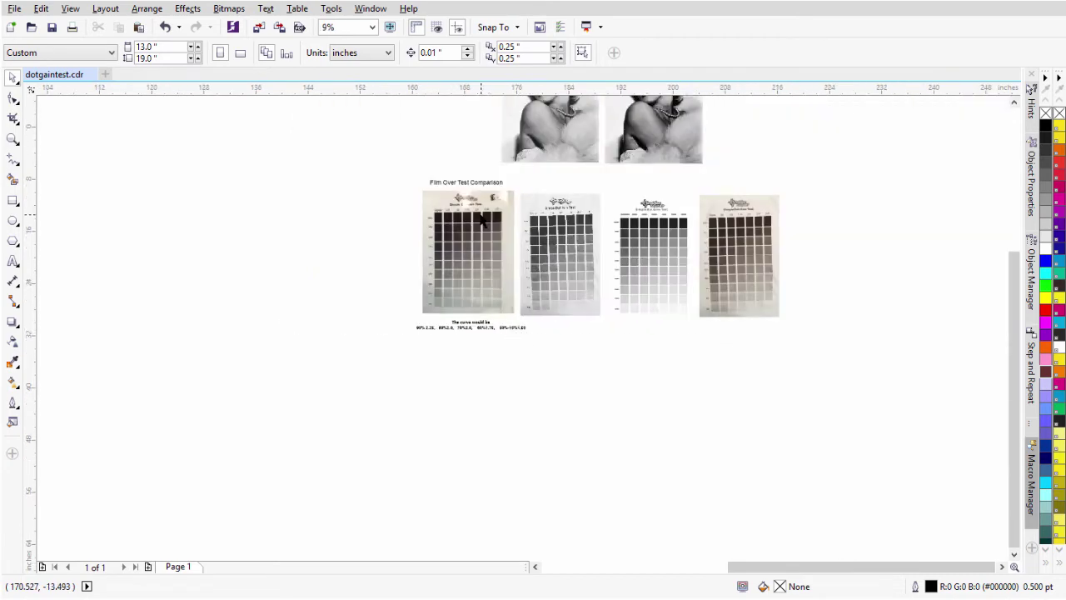
{"action": "scroll", "coordinate": [482, 220], "scroll_direction": "up", "scroll_amount": 4}
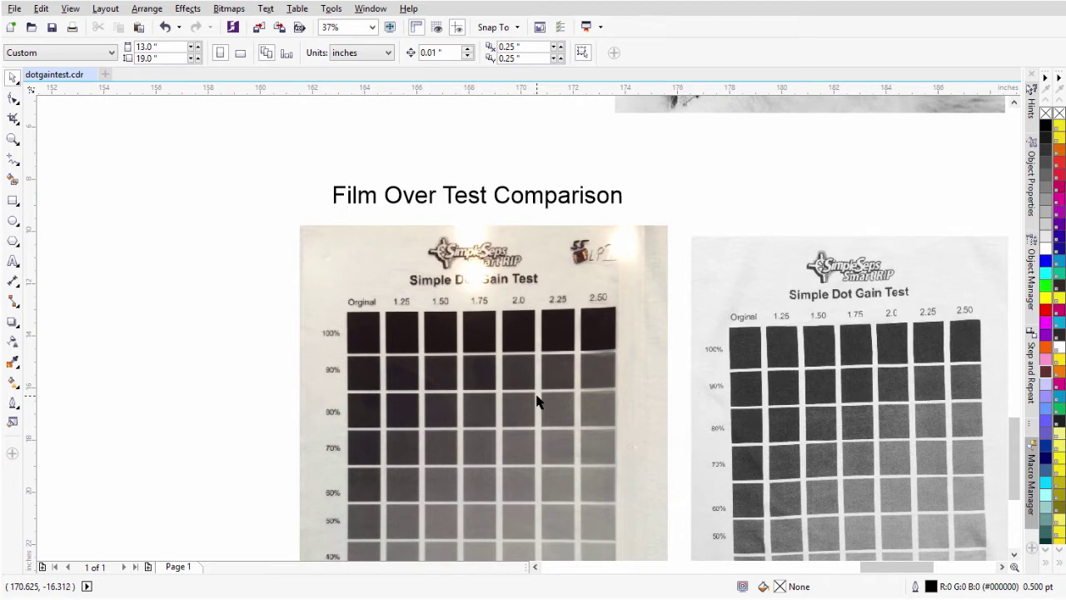
{"action": "scroll", "coordinate": [537, 402], "scroll_direction": "down", "scroll_amount": 2}
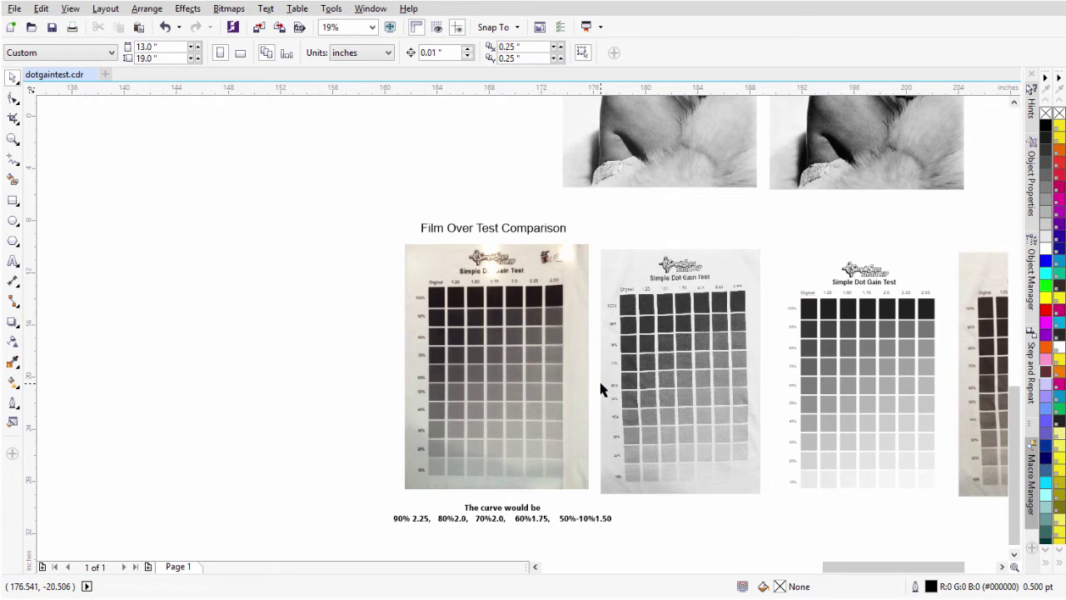
{"action": "scroll", "coordinate": [524, 333], "scroll_direction": "down", "scroll_amount": 2}
{"action": "scroll", "coordinate": [614, 329], "scroll_direction": "up", "scroll_amount": 2}
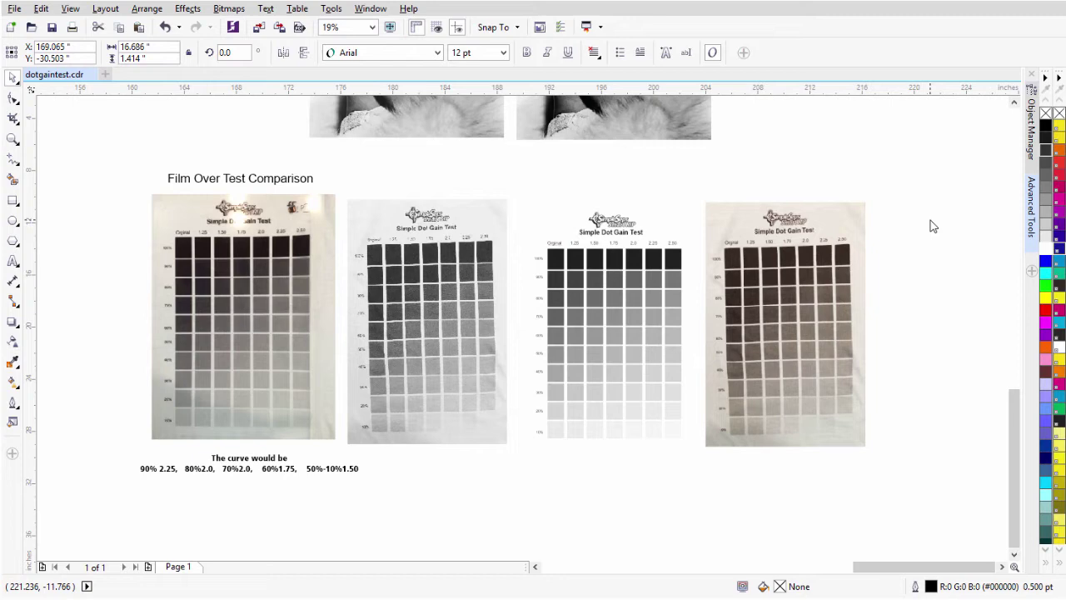
Step: Open the dotgaintest drawing from the Simple Seps 4 folder
{"action": "left_click", "coordinate": [32, 28]}
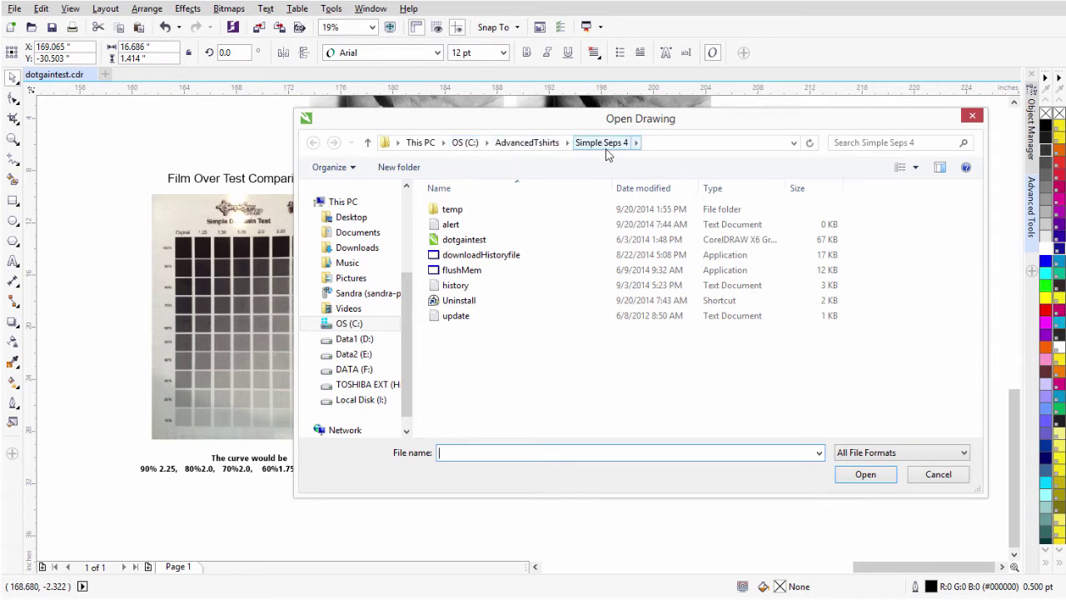
{"action": "left_click", "coordinate": [470, 243]}
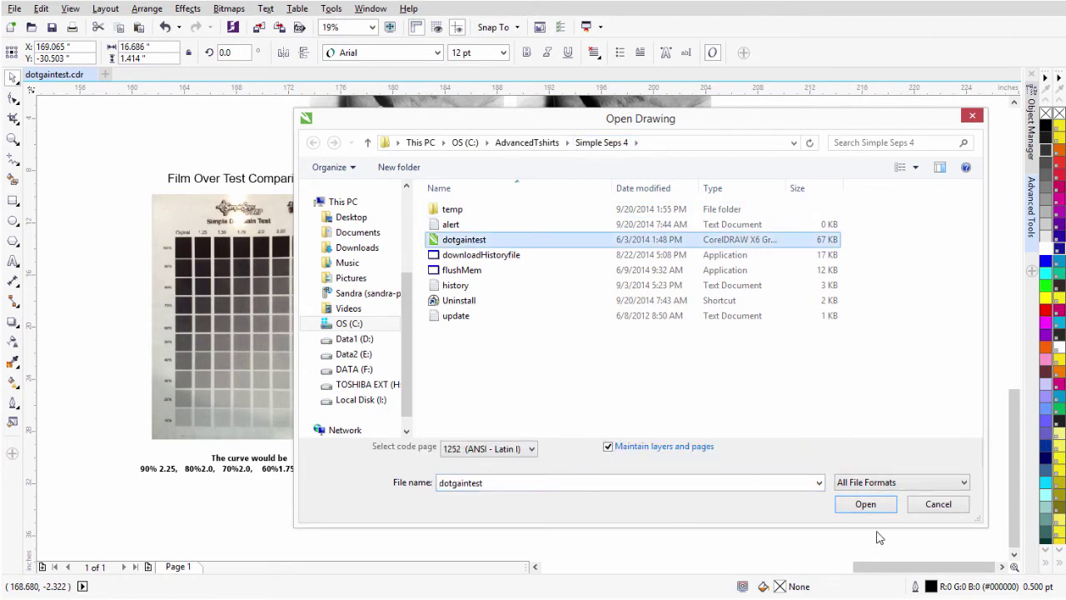
{"action": "left_click", "coordinate": [878, 503]}
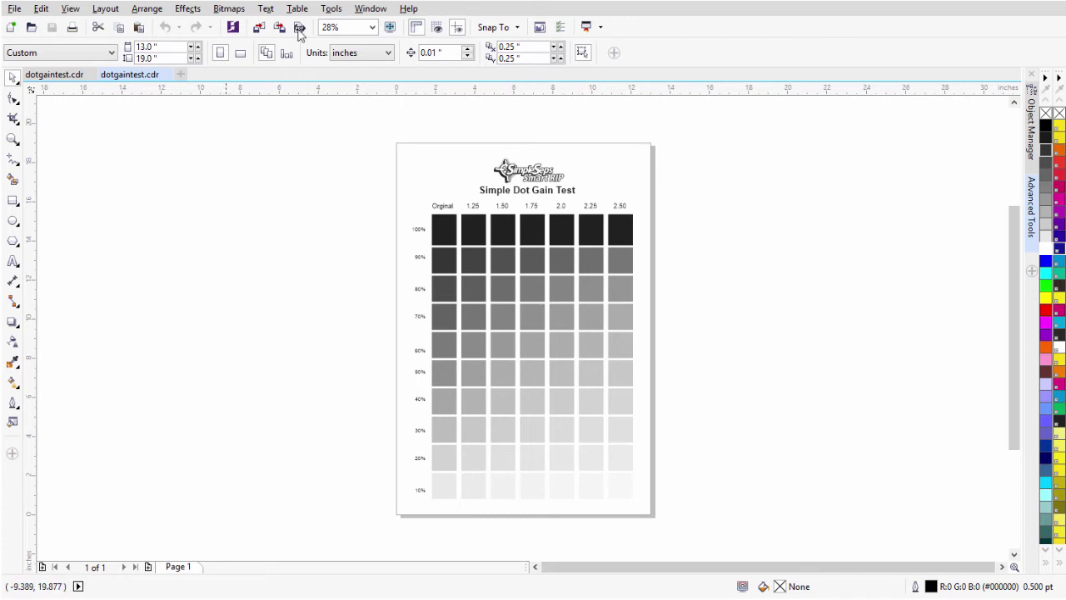
{"action": "left_click", "coordinate": [371, 8]}
{"action": "mouse_move", "coordinate": [423, 201]}
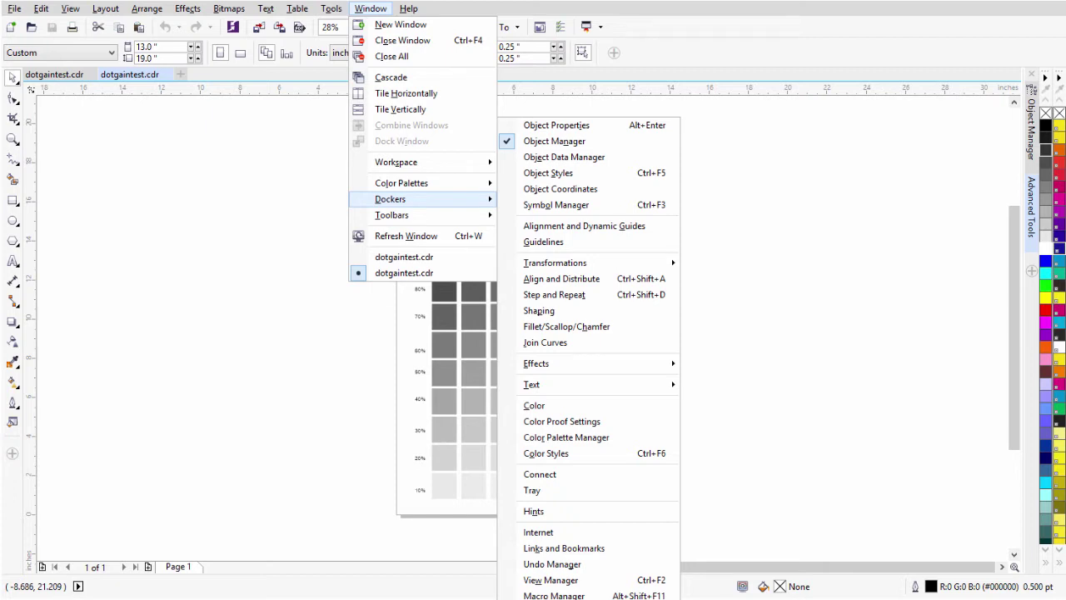
{"action": "left_click", "coordinate": [827, 255]}
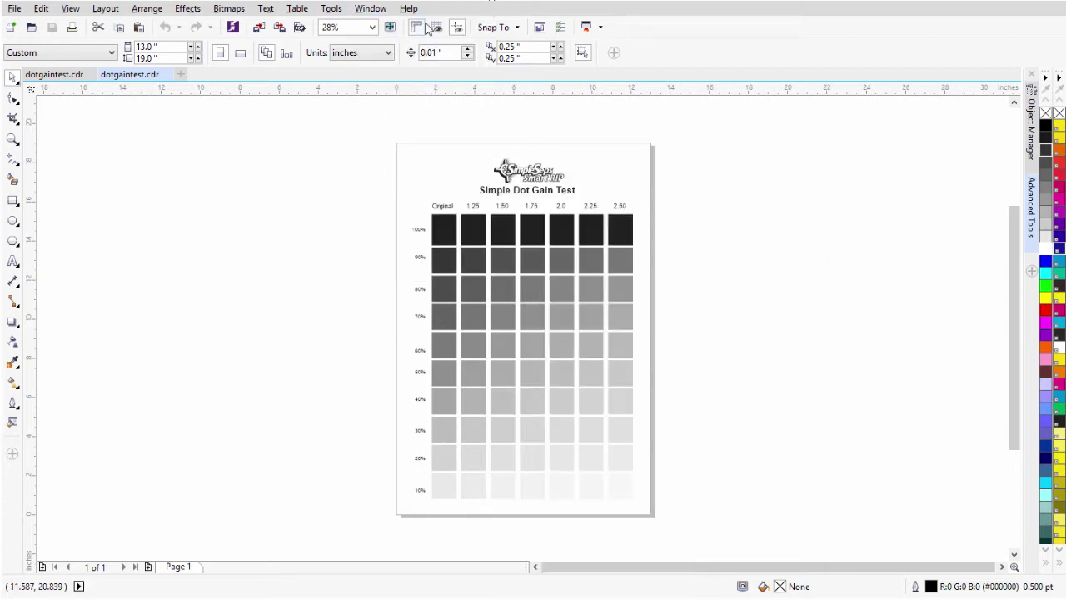
Step: Launch Simple Seps 4 from Advanced Tools and show its separation settings with the whole test chart selected
{"action": "left_click", "coordinate": [1035, 214]}
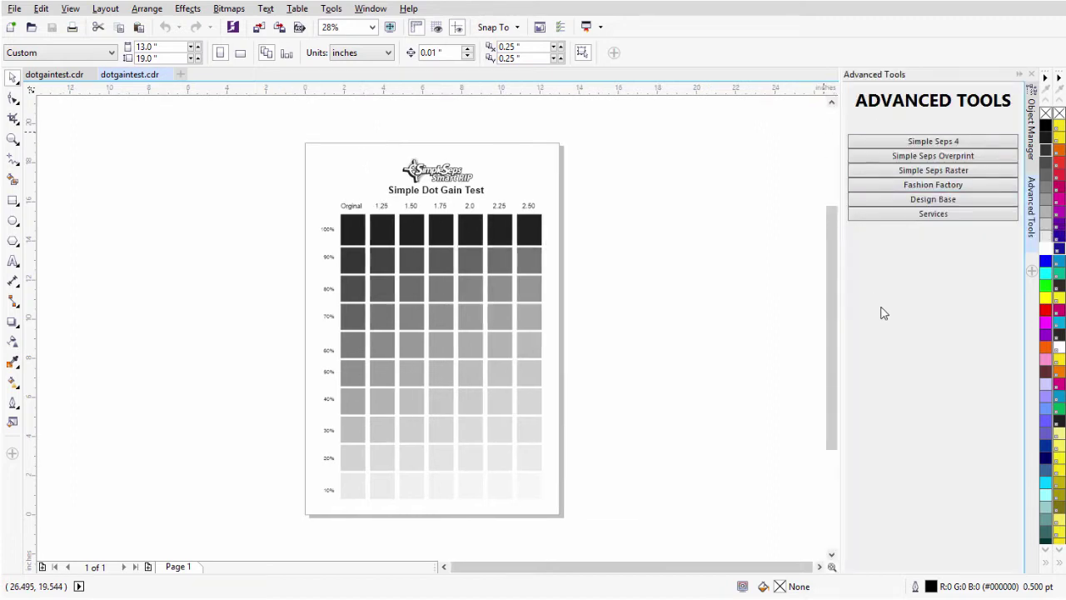
{"action": "left_click", "coordinate": [938, 143]}
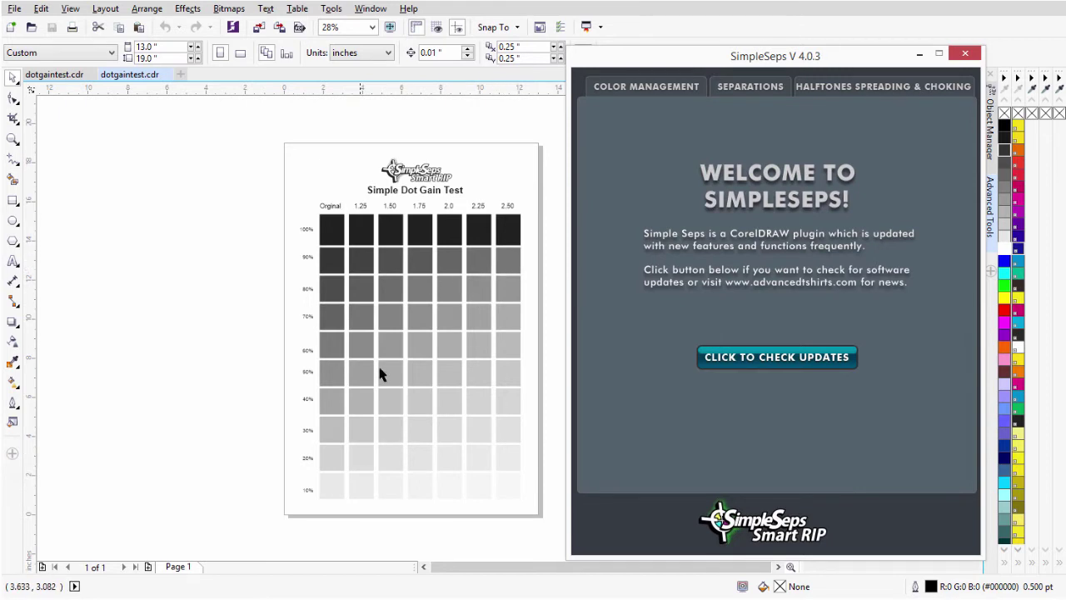
{"action": "left_click", "coordinate": [754, 89]}
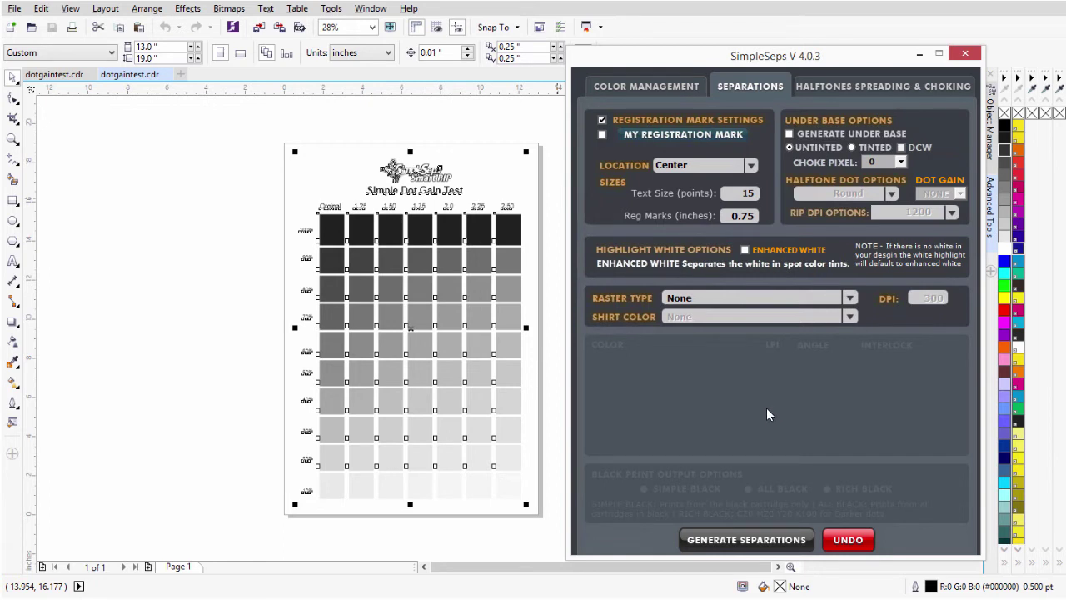
Step: Set the separation's raster type to HalfTones and toggle the Highlight White color
{"action": "left_click", "coordinate": [850, 298]}
{"action": "left_click", "coordinate": [812, 321]}
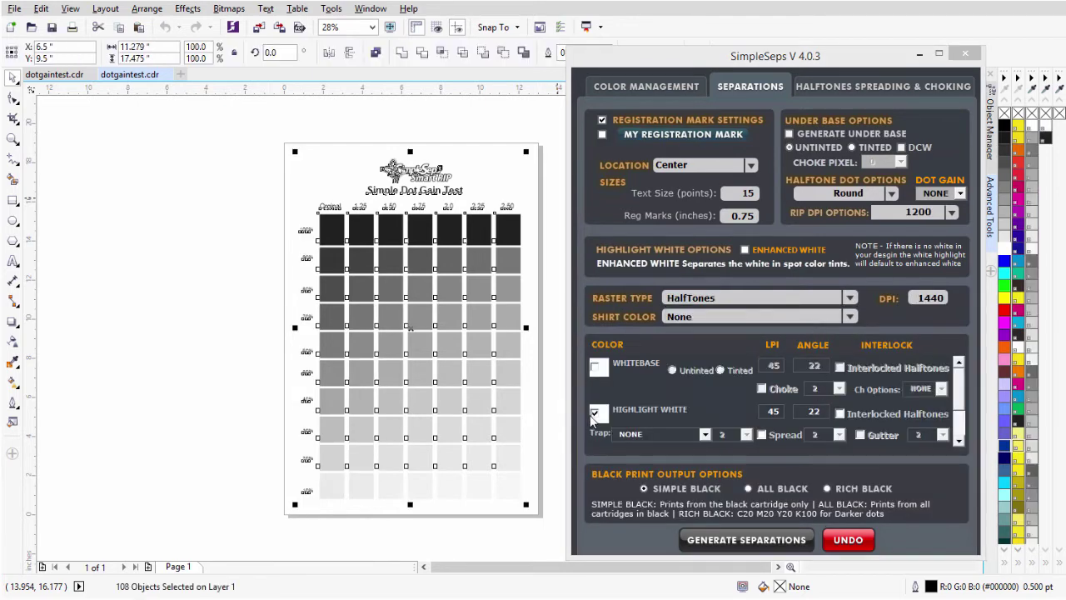
{"action": "left_click", "coordinate": [595, 414]}
Step: Generate a GrayScale separation of the test chart with Highlight White excluded, and close SimpleSeps
{"action": "left_click", "coordinate": [850, 299]}
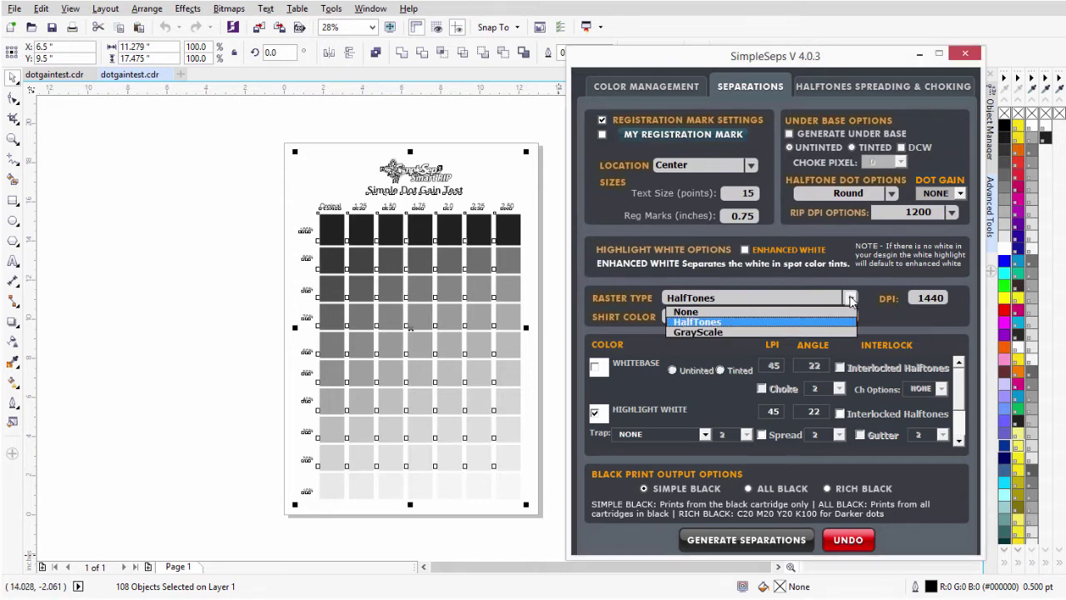
{"action": "left_click", "coordinate": [818, 331]}
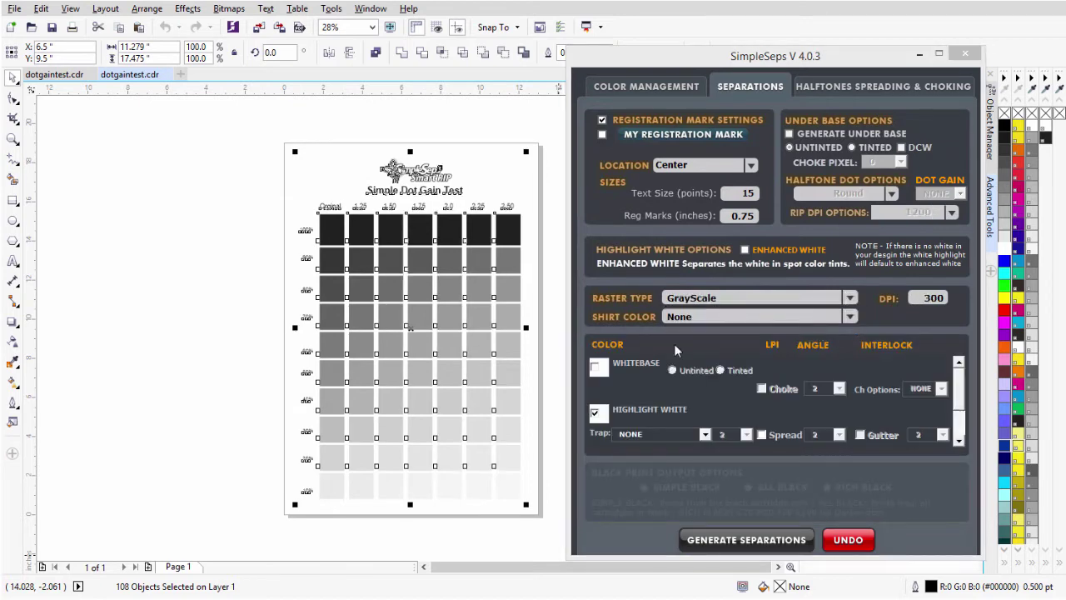
{"action": "left_click", "coordinate": [596, 414]}
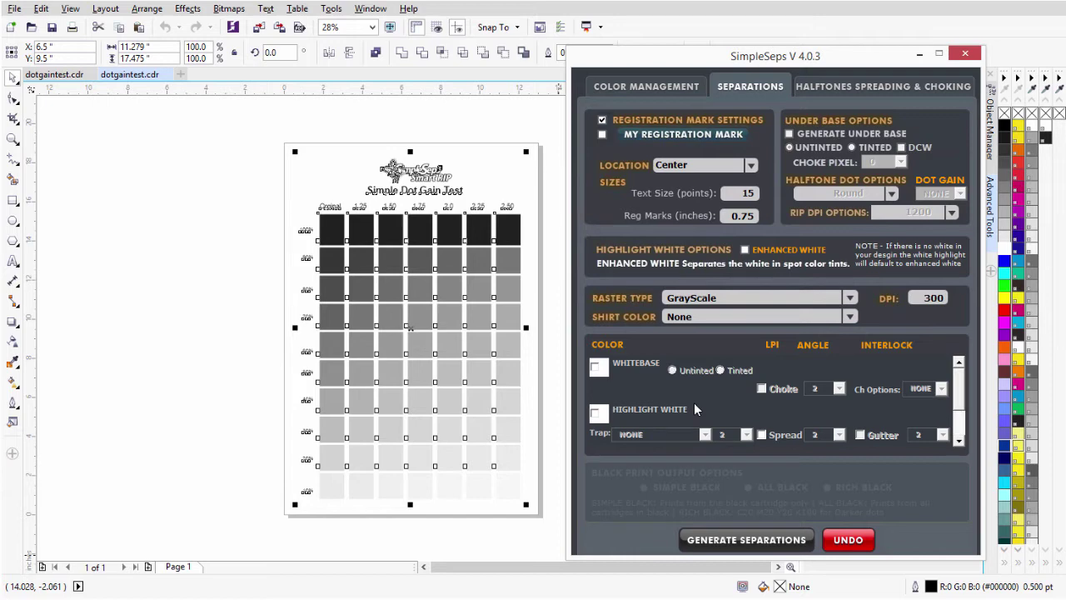
{"action": "left_click", "coordinate": [761, 541]}
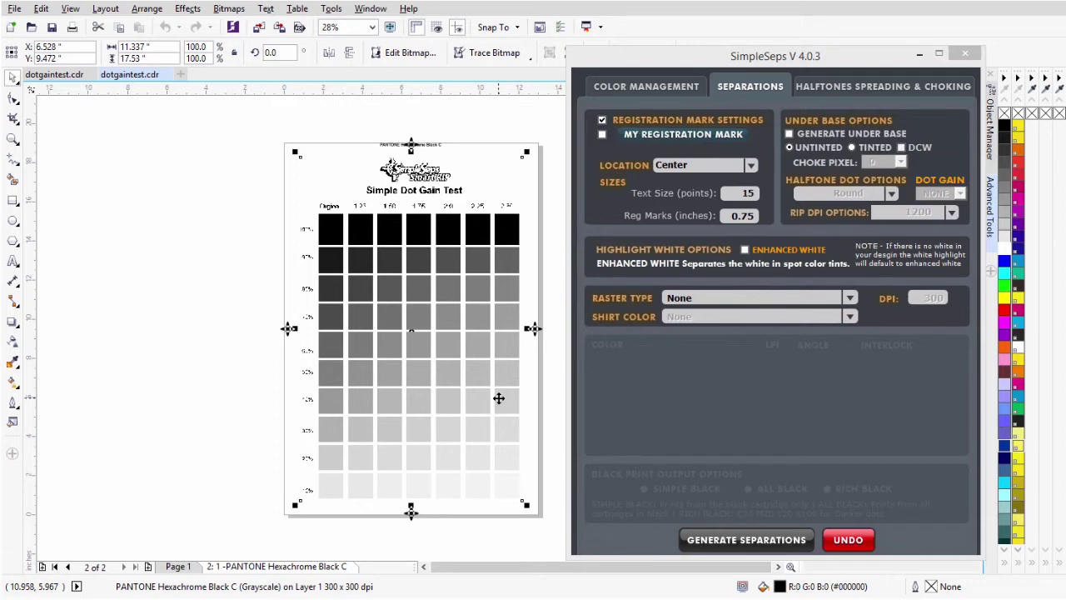
{"action": "left_click", "coordinate": [966, 54]}
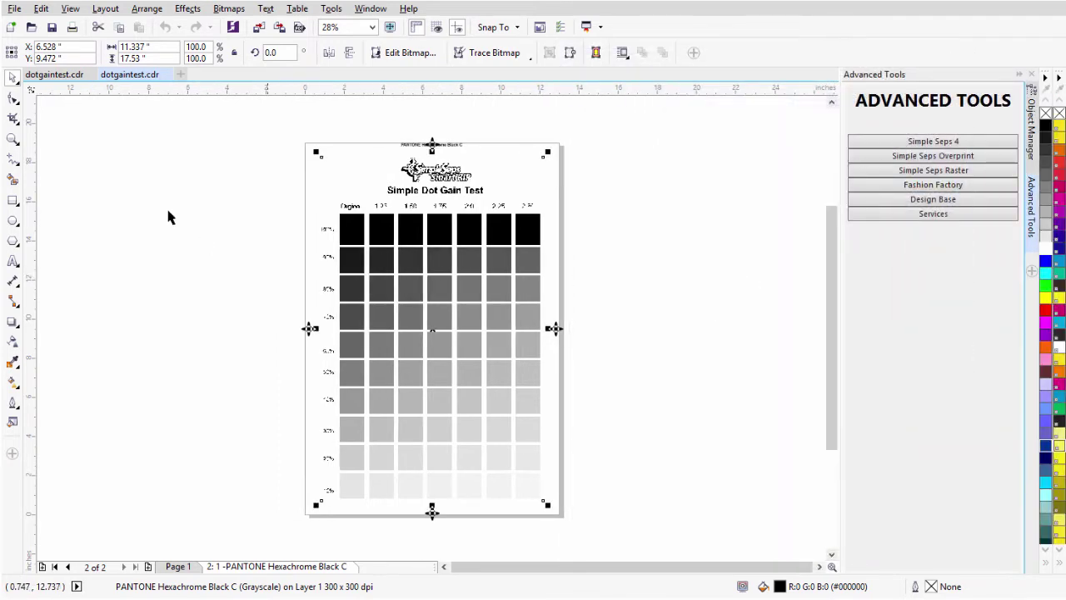
Step: Copy the curve note under the film test comparison into the grayscale separation drawing and move it beside the chart
{"action": "left_click", "coordinate": [66, 79]}
{"action": "left_click", "coordinate": [207, 444]}
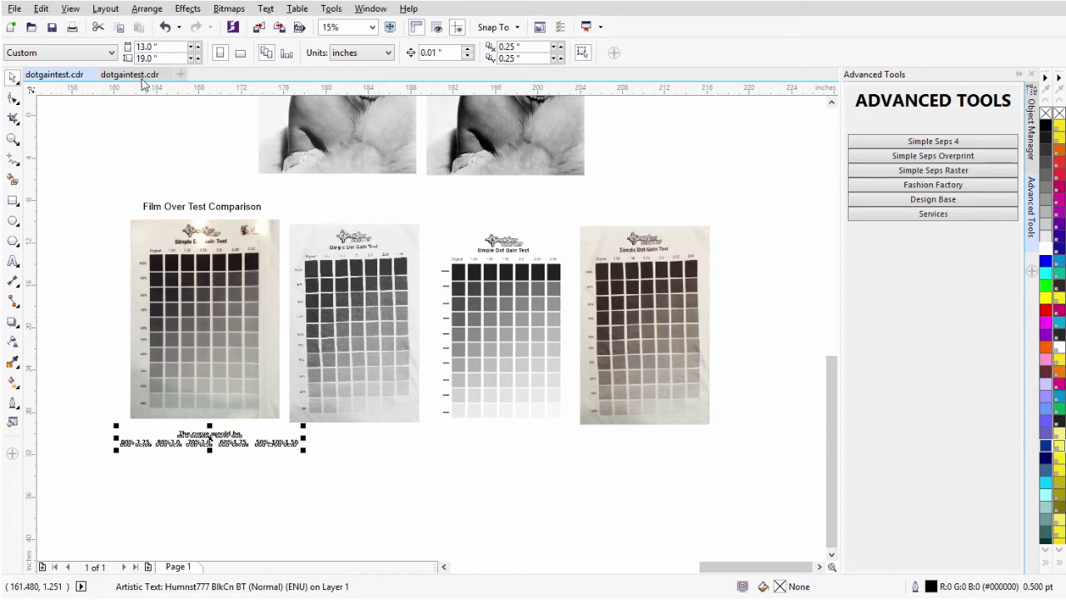
{"action": "left_click", "coordinate": [119, 27]}
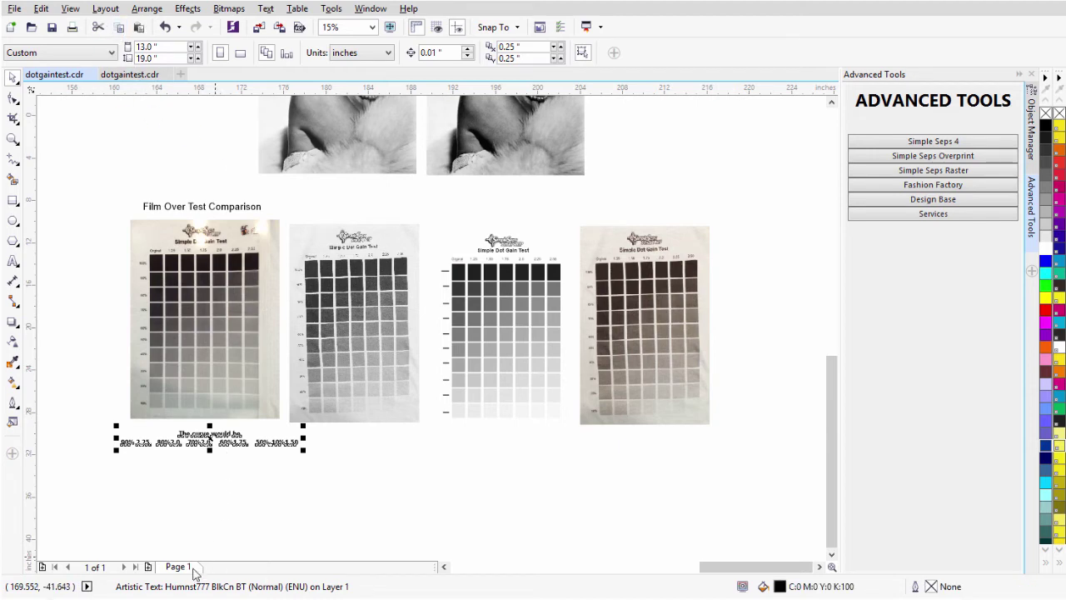
{"action": "left_click", "coordinate": [118, 76]}
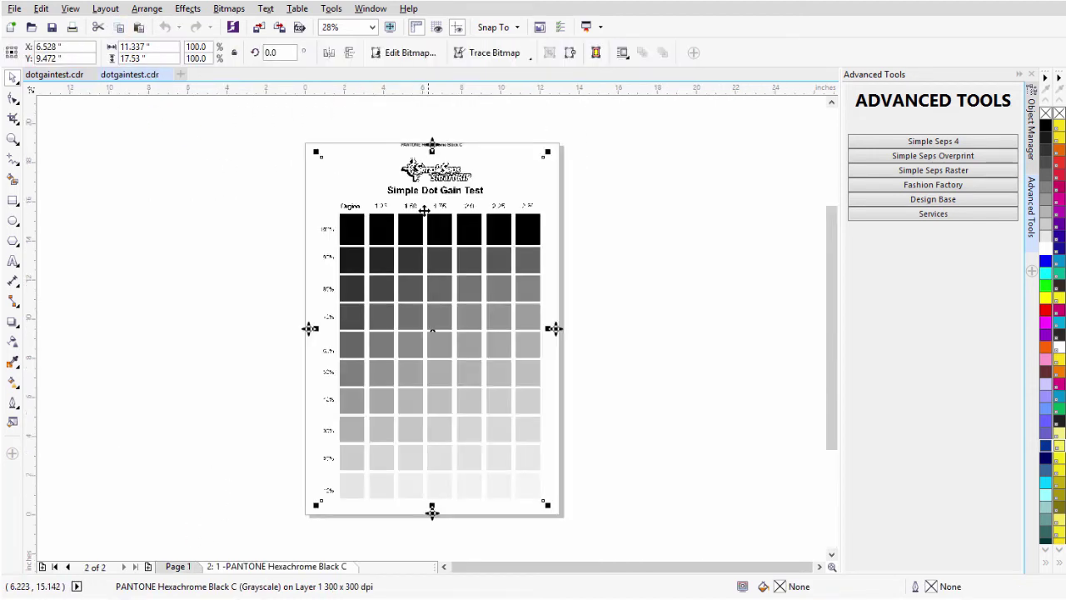
{"action": "left_click", "coordinate": [139, 27]}
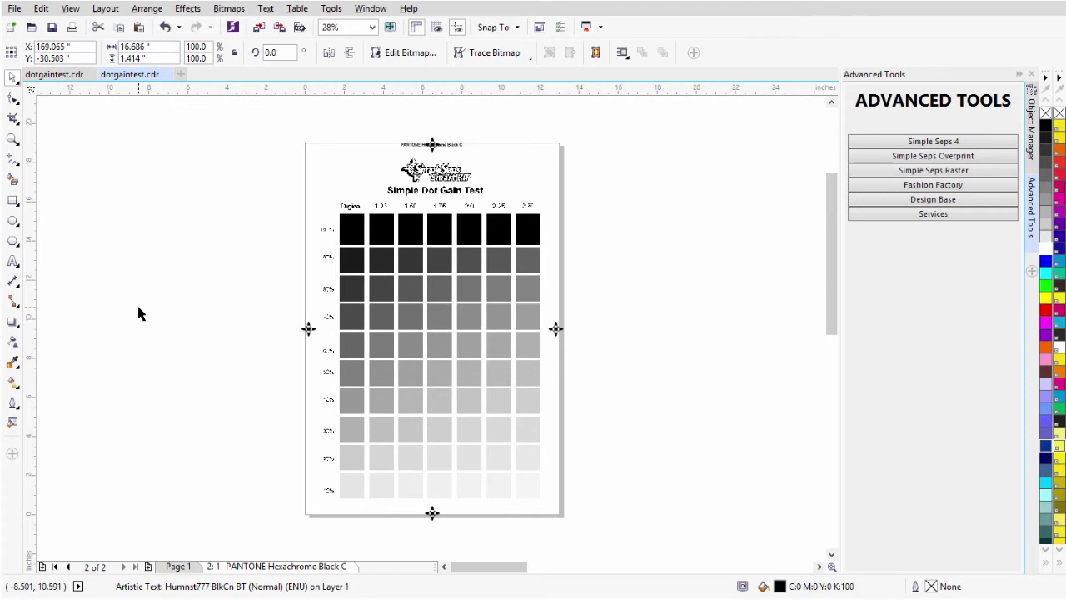
{"action": "left_click_drag", "start_coordinate": [431, 334], "coordinate": [673, 260]}
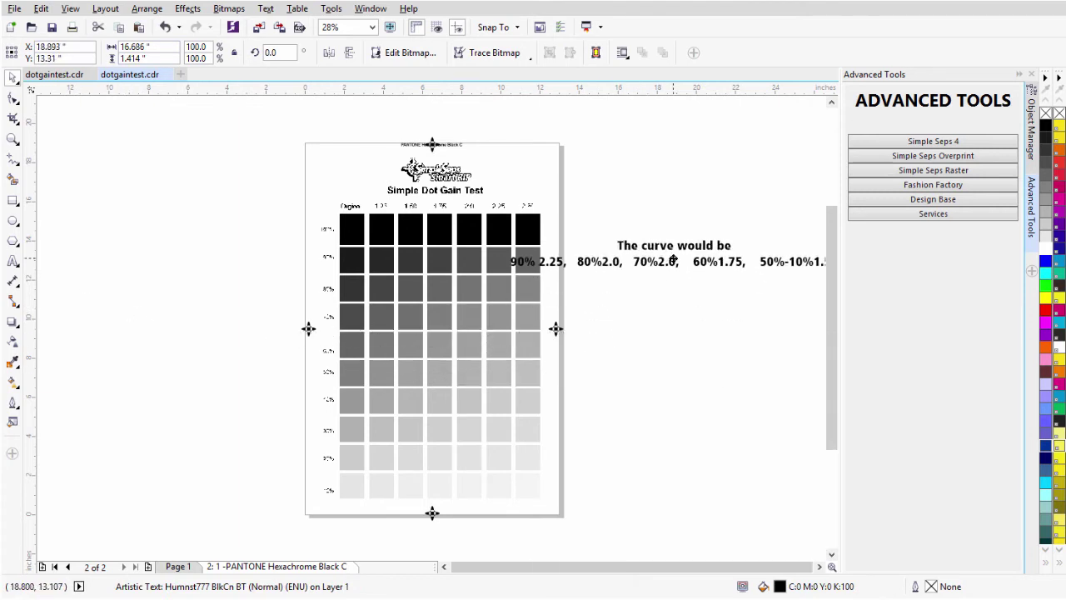
Step: Break the pasted curve note before the 60% entry so that 60%1.75 and 50%-10%1.50 sit on their own line
{"action": "left_click", "coordinate": [12, 260]}
{"action": "left_click", "coordinate": [694, 262]}
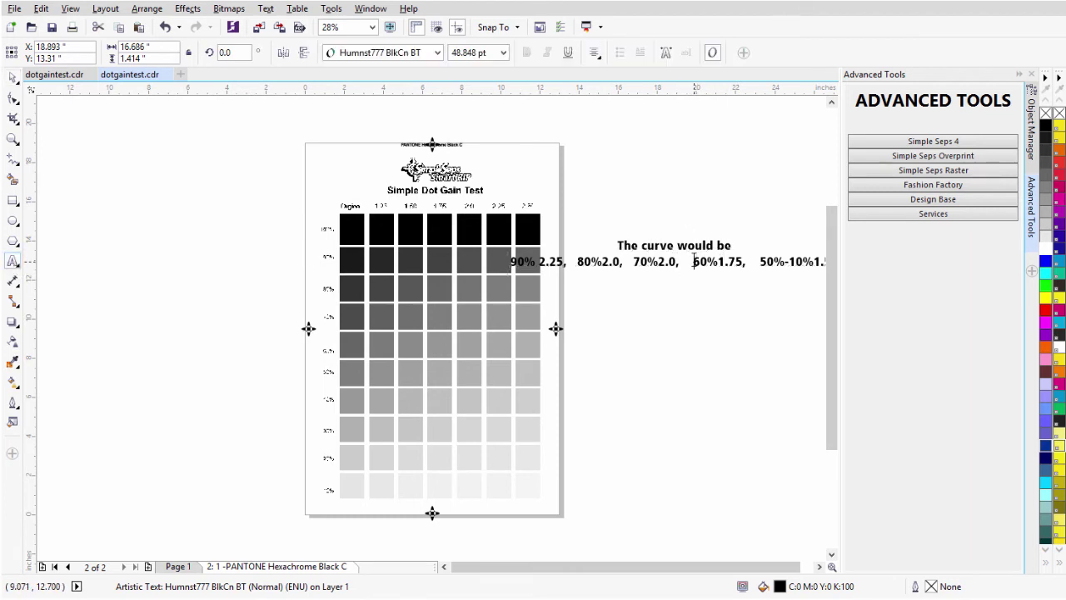
{"action": "key", "text": "BackSpace"}
{"action": "key", "text": "BackSpace"}
{"action": "key", "text": "BackSpace"}
{"action": "key", "text": "BackSpace"}
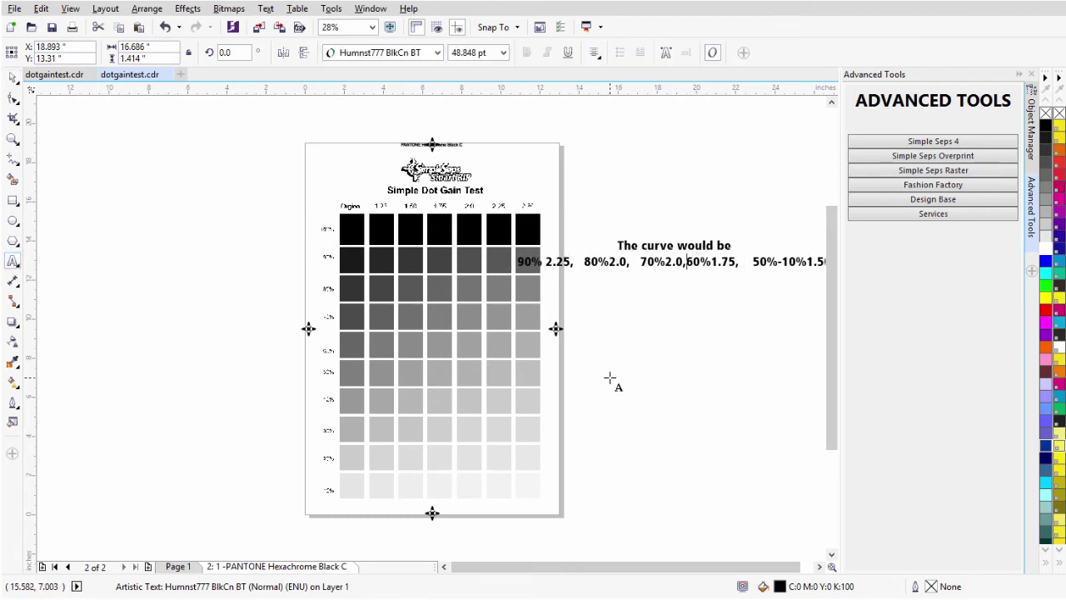
{"action": "key", "text": "Return"}
Step: Scale the curve note down to about 5.08 by 1.33 inches and place it beside the chart's upper rows
{"action": "left_click", "coordinate": [13, 78]}
{"action": "left_click_drag", "start_coordinate": [763, 234], "coordinate": [695, 251]}
{"action": "left_click_drag", "start_coordinate": [654, 289], "coordinate": [616, 250]}
Step: Sample the gray of the 90% row's 2.25 patch and label the Original column's 90% patch 89 in white
{"action": "left_click", "coordinate": [13, 140]}
{"action": "left_click_drag", "start_coordinate": [318, 190], "coordinate": [669, 514]}
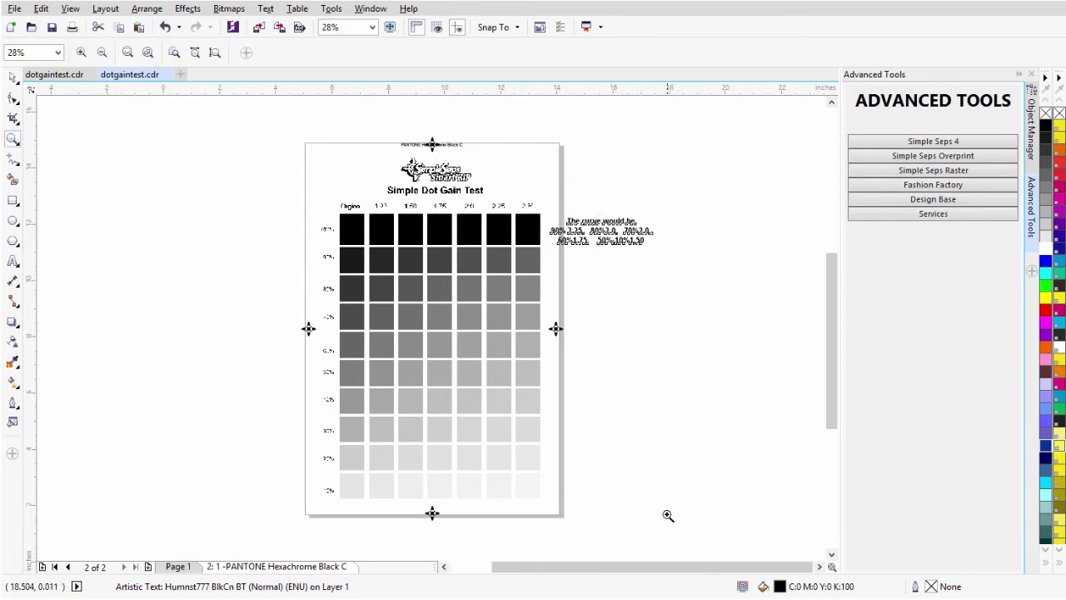
{"action": "left_click", "coordinate": [12, 76]}
{"action": "left_click", "coordinate": [626, 228]}
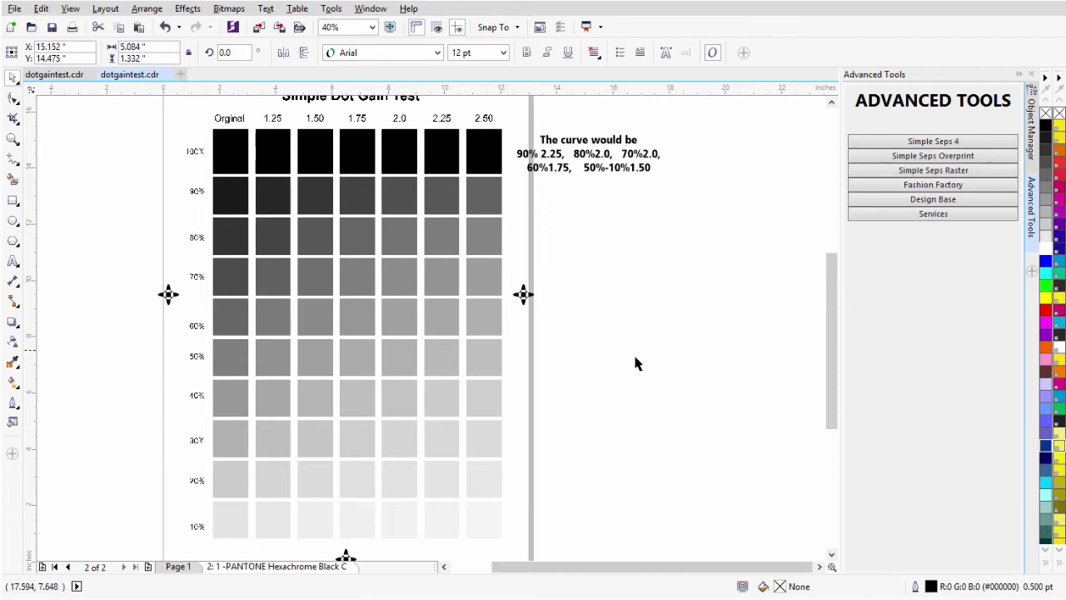
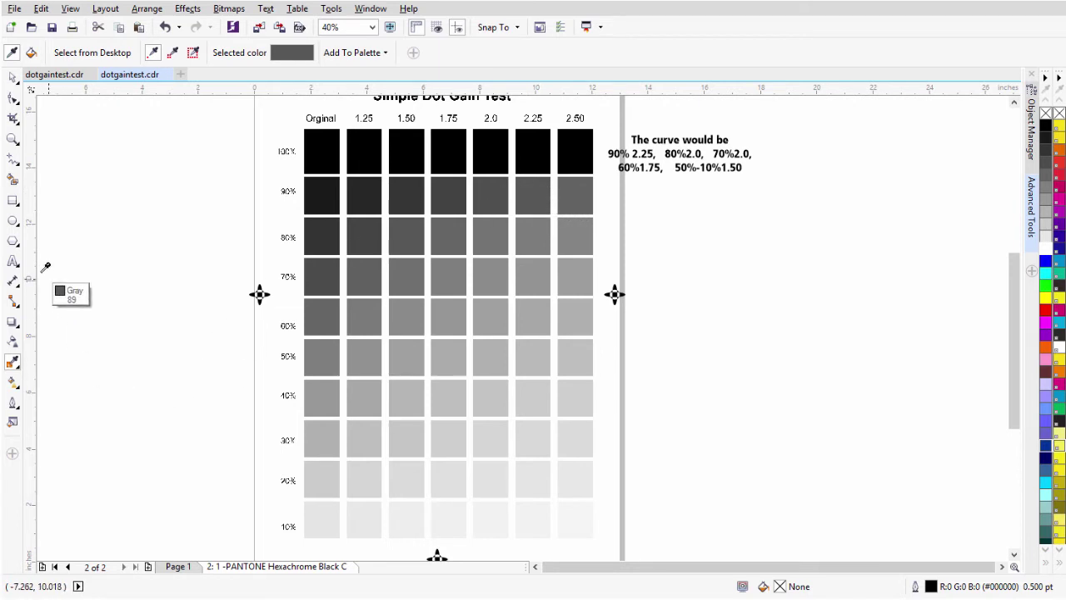
{"action": "left_click", "coordinate": [11, 264]}
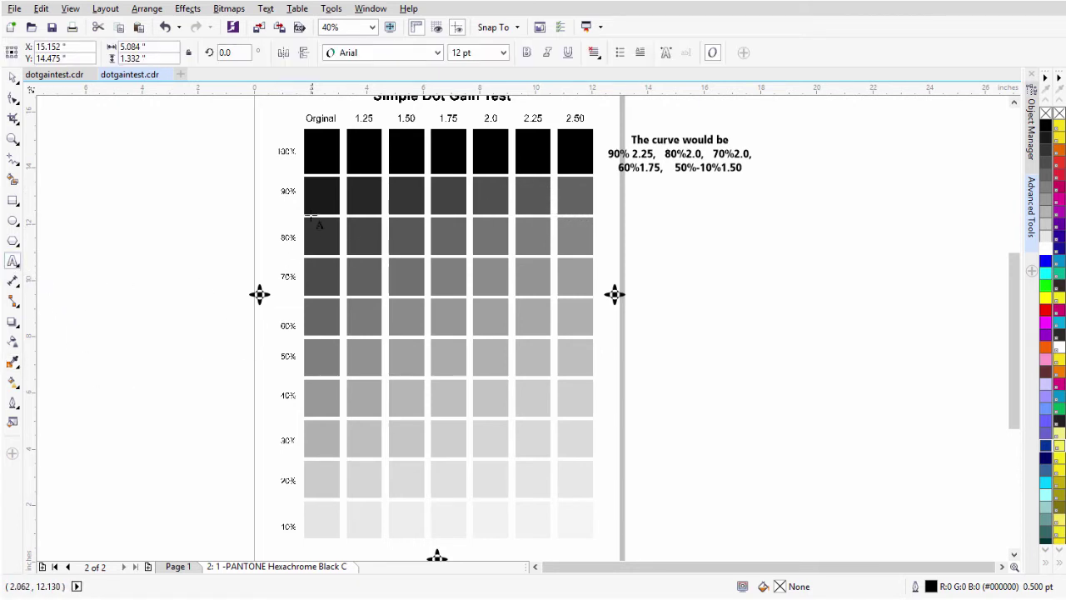
{"action": "left_click", "coordinate": [319, 199]}
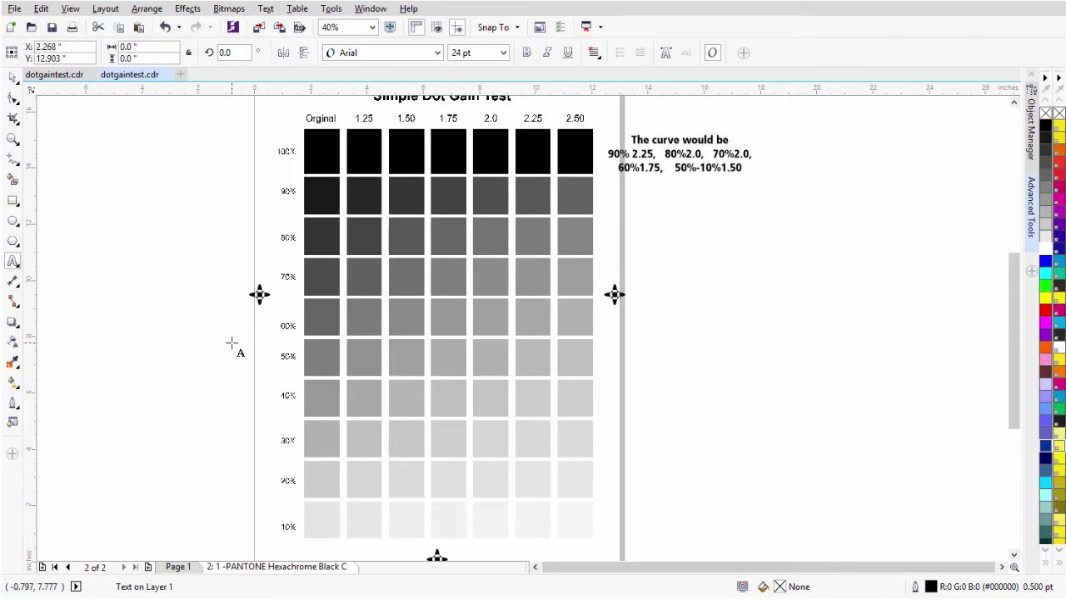
{"action": "type", "text": "90%"}
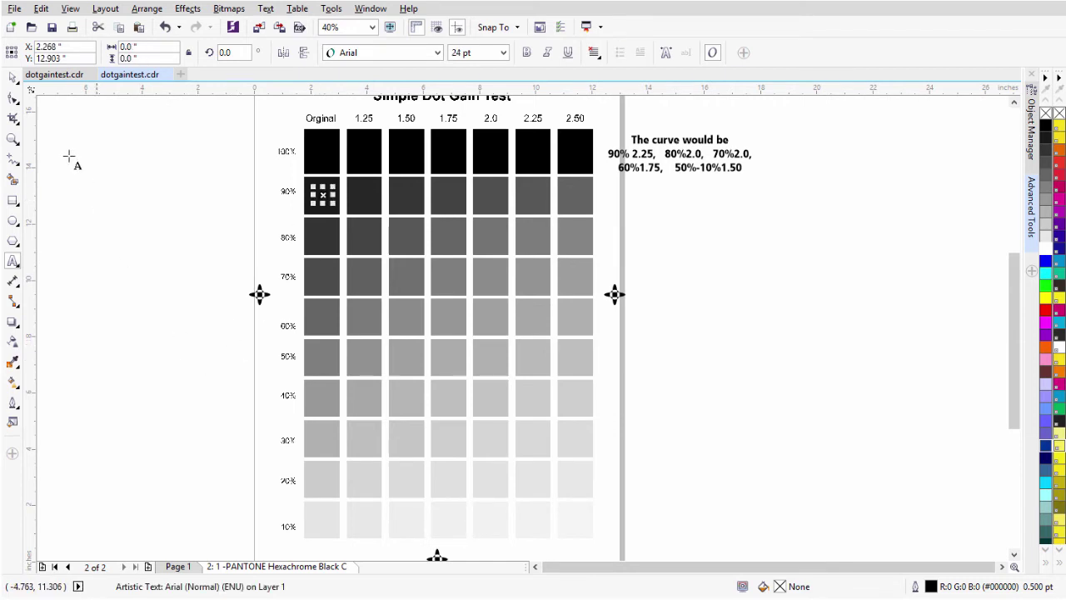
{"action": "left_click", "coordinate": [12, 77]}
{"action": "left_click", "coordinate": [1045, 247]}
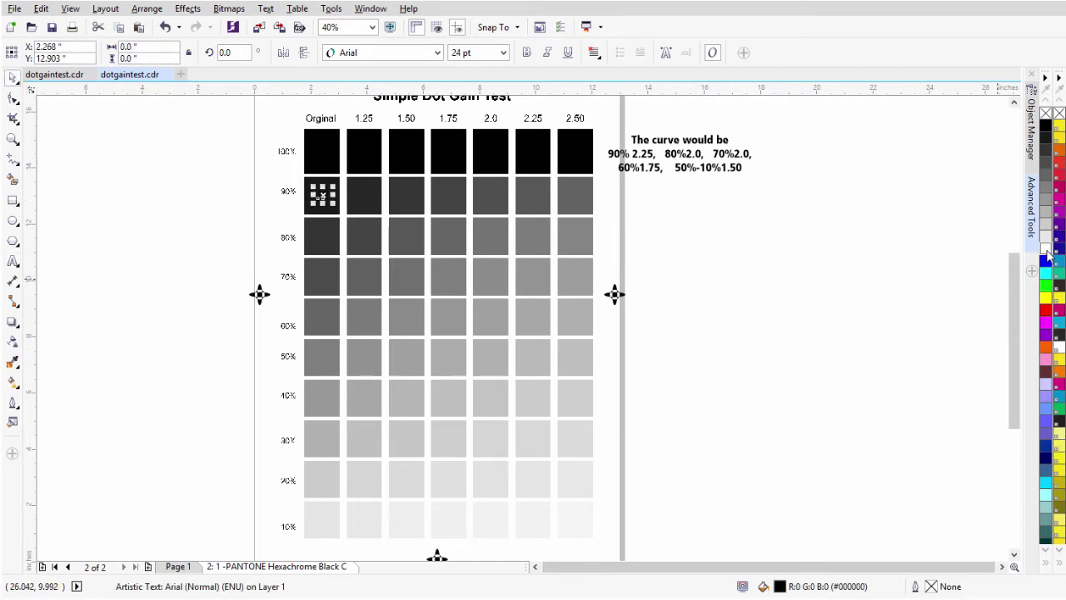
{"action": "key", "text": "ctrl+z"}
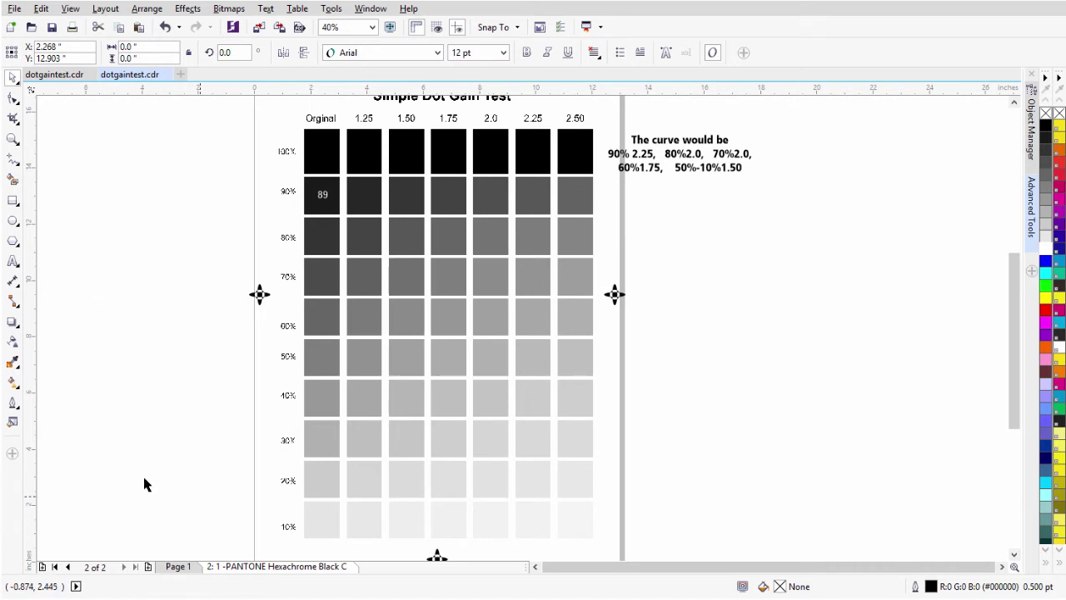
Step: Sample the gray of the 80% row's 2.0 patch and label the Original column's 80% patch 115
{"action": "left_click", "coordinate": [13, 363]}
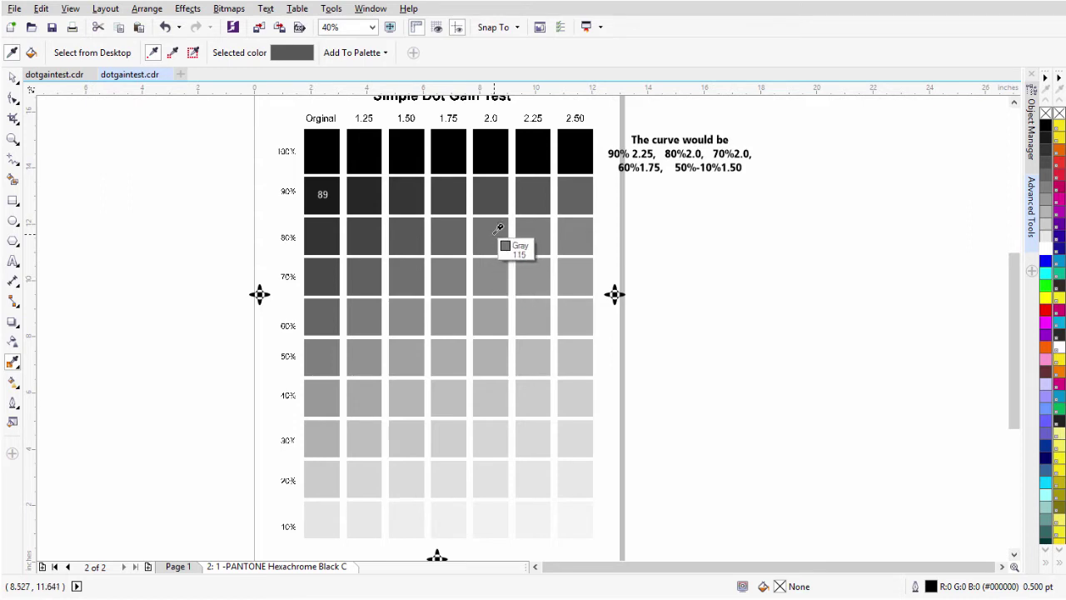
{"action": "left_click", "coordinate": [12, 261]}
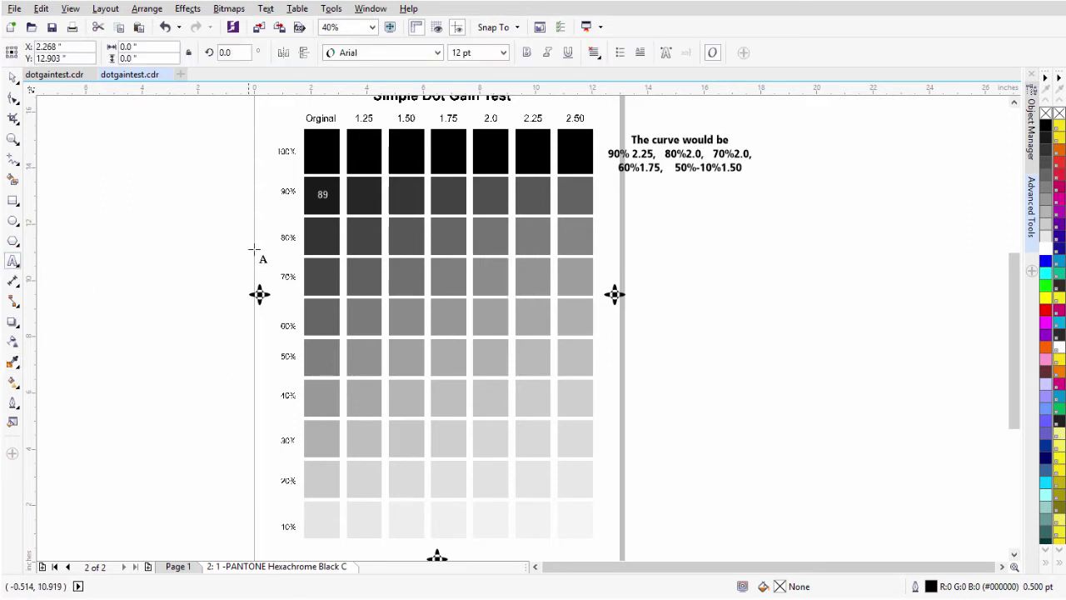
{"action": "left_click", "coordinate": [314, 240]}
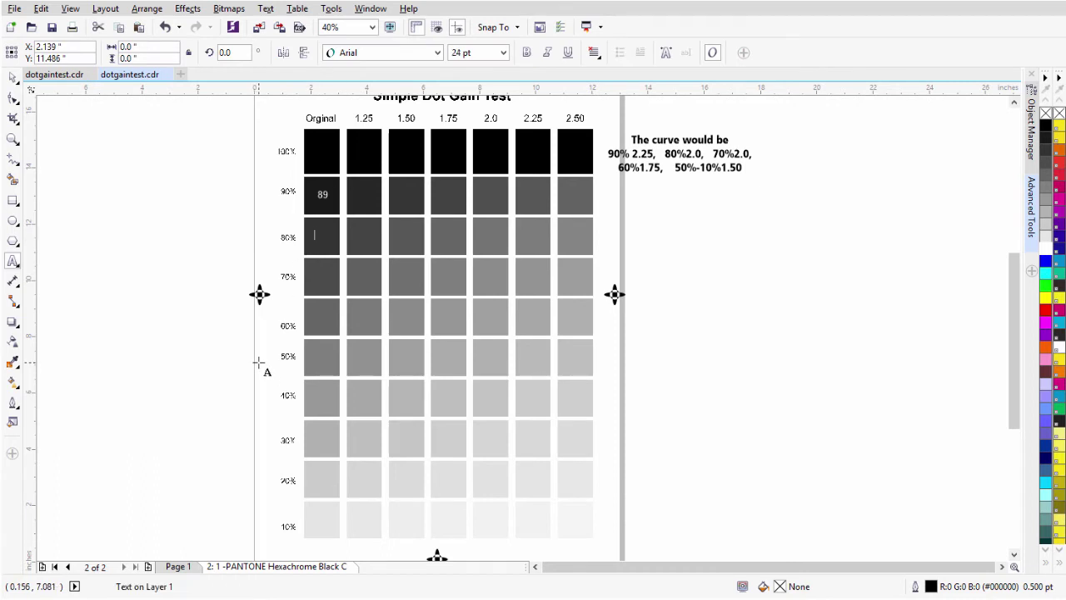
{"action": "type", "text": "115"}
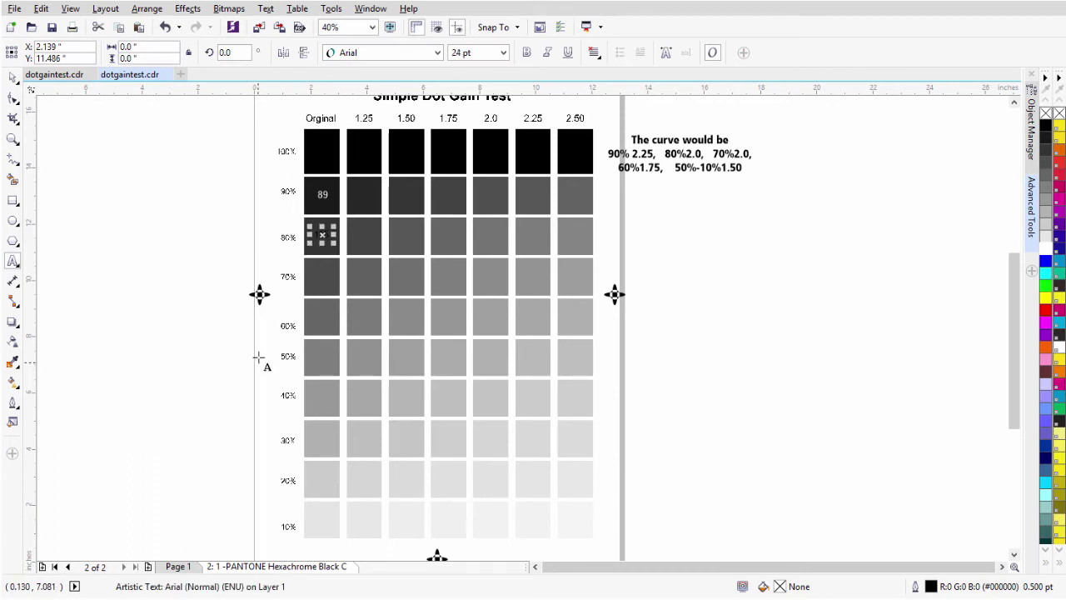
Step: Sample the gray of the 70% row's 2.0 patch and label the Original column's 70% patch 140
{"action": "left_click", "coordinate": [12, 362]}
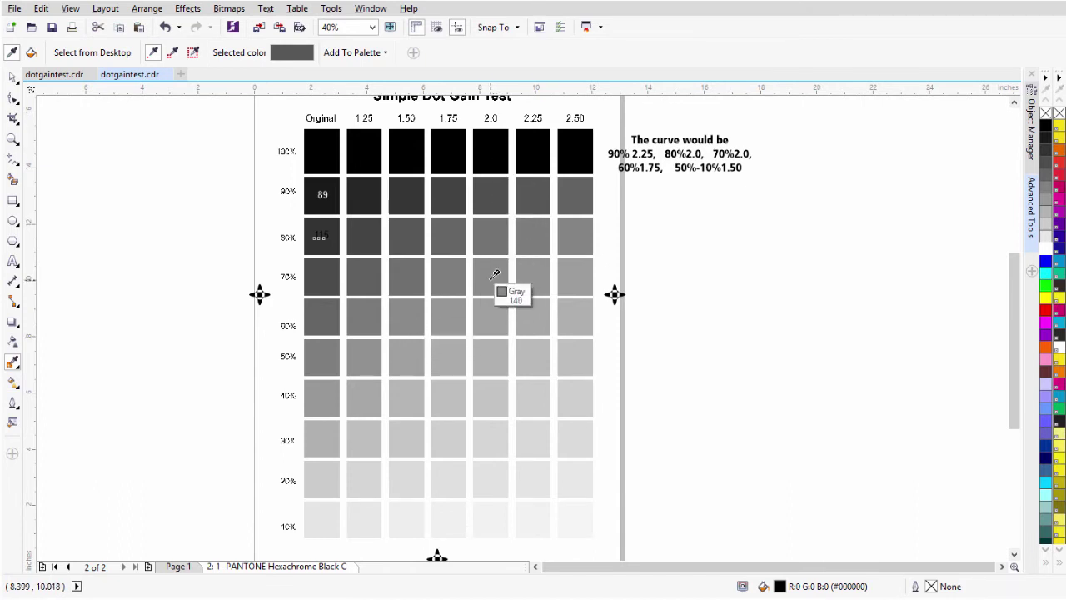
{"action": "left_click", "coordinate": [12, 261]}
{"action": "key", "text": "Escape"}
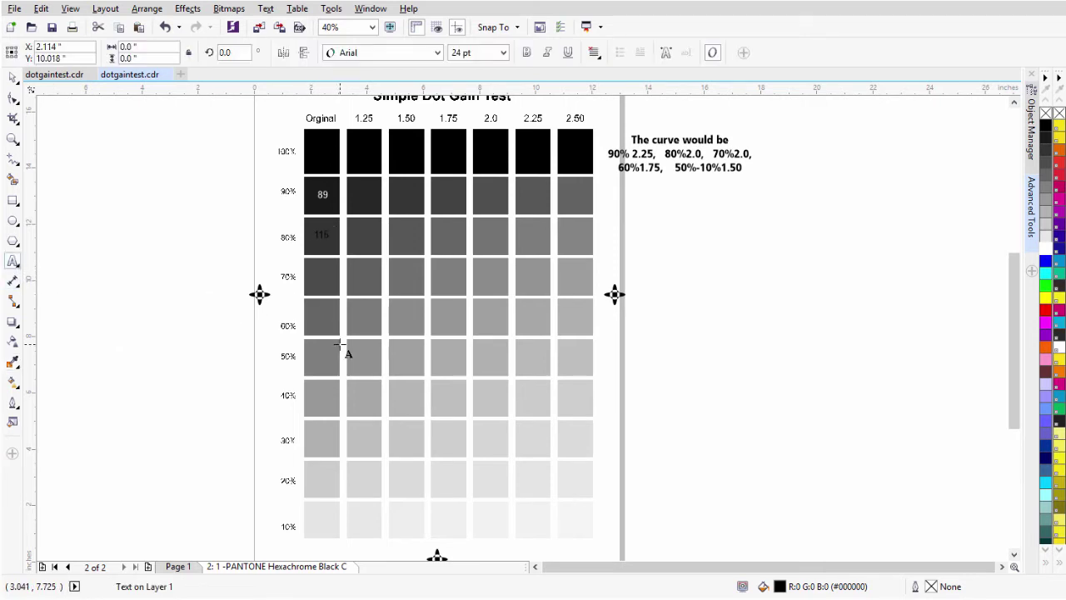
{"action": "key", "text": "Tab"}
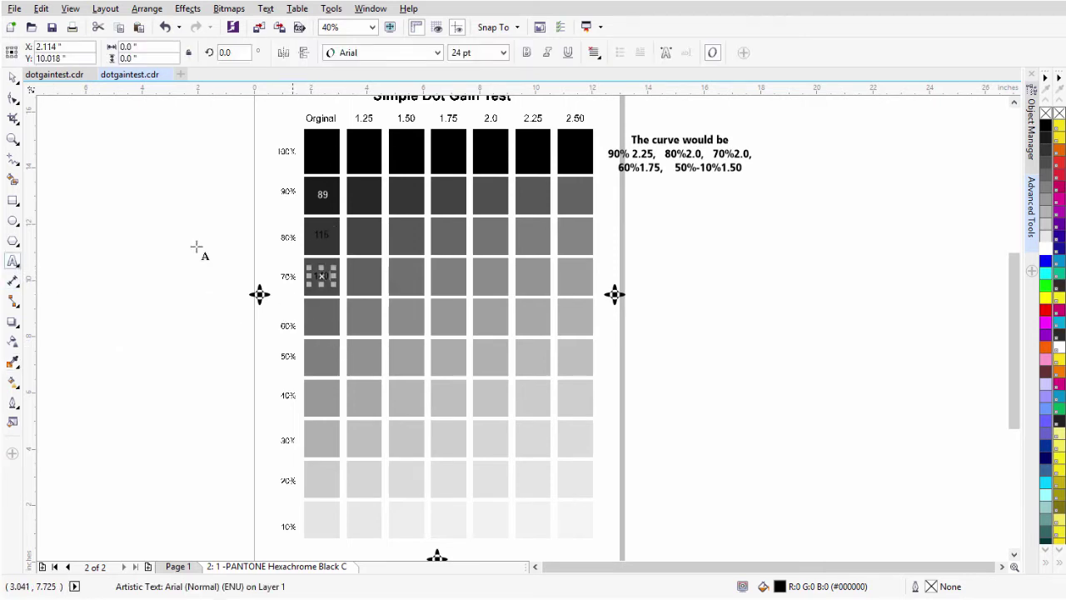
Step: Recolor the labels on the Original column's 80% and 70% patches white
{"action": "left_click", "coordinate": [13, 77]}
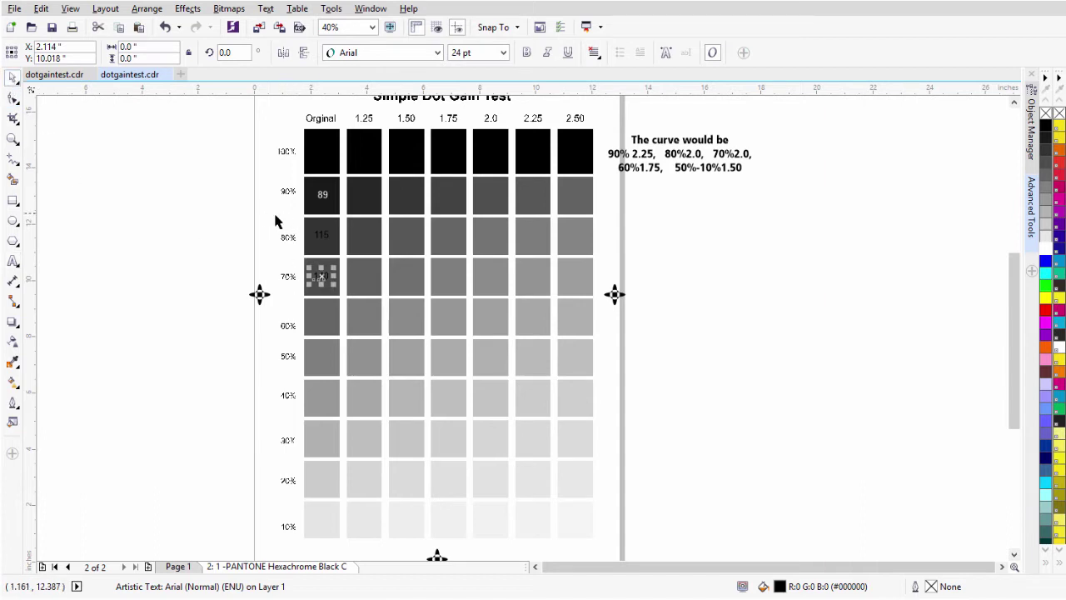
{"action": "left_click_drag", "start_coordinate": [342, 288], "coordinate": [354, 292]}
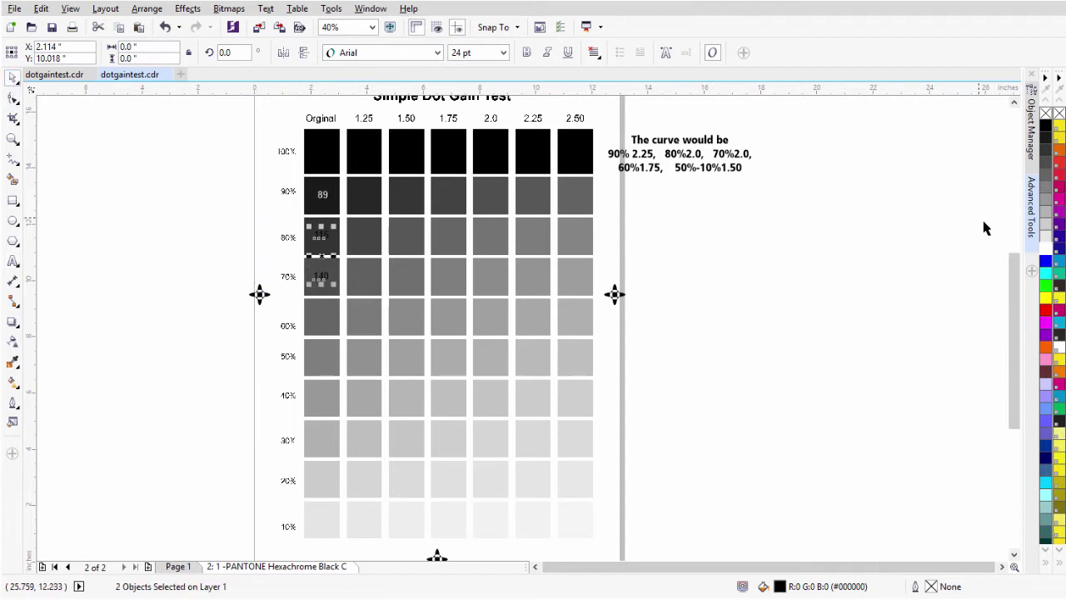
{"action": "left_click", "coordinate": [1046, 249]}
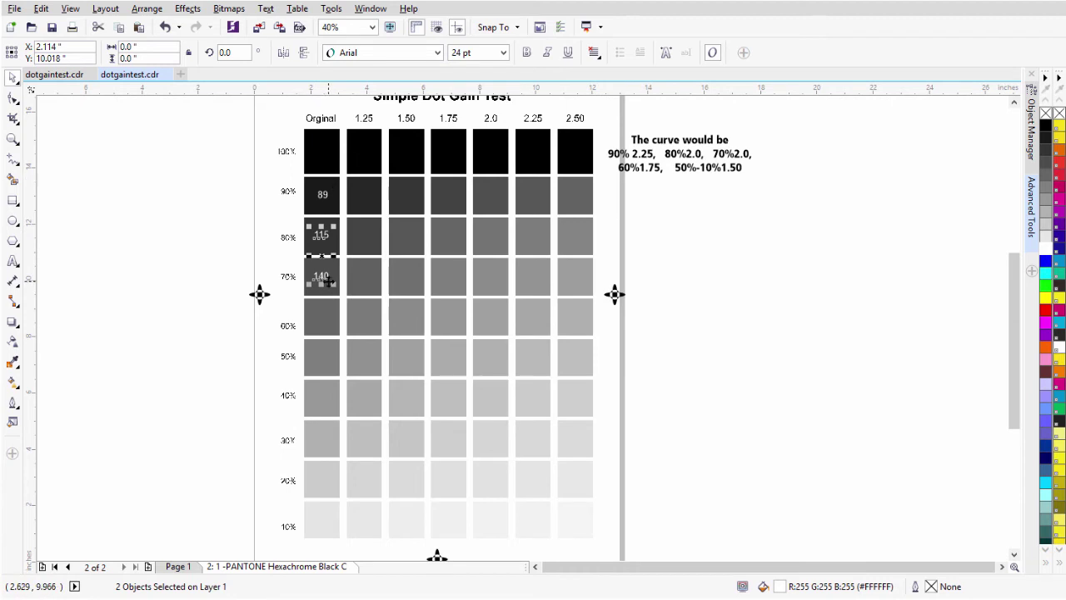
Step: Sample the gray of the 60% row's 1.75 patch and label the Original column's 60% patch 150, centered on the patch
{"action": "left_click", "coordinate": [12, 363]}
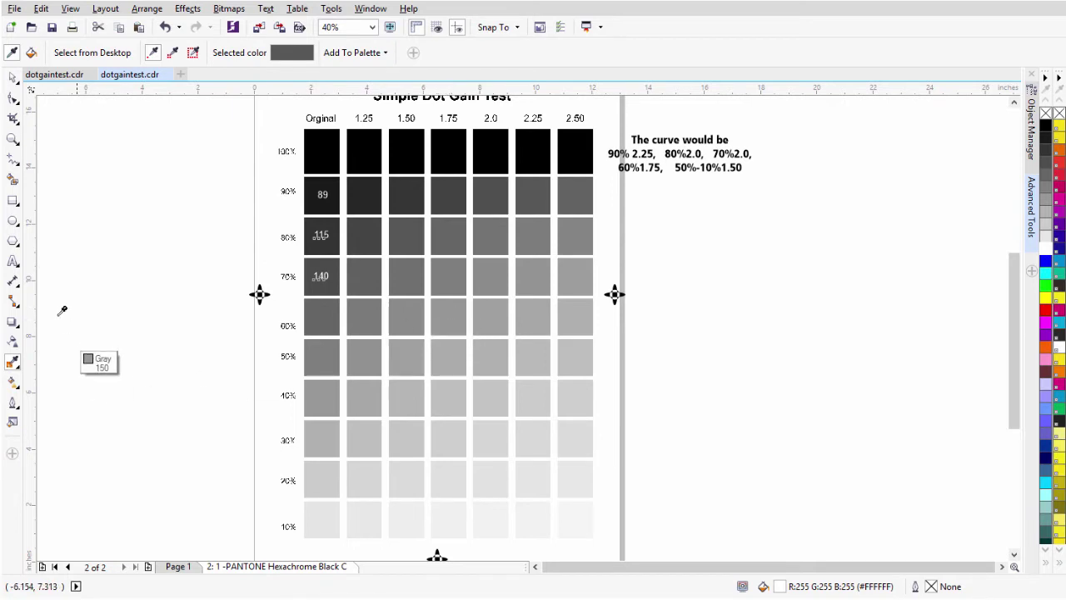
{"action": "left_click", "coordinate": [12, 260]}
{"action": "left_click", "coordinate": [320, 322]}
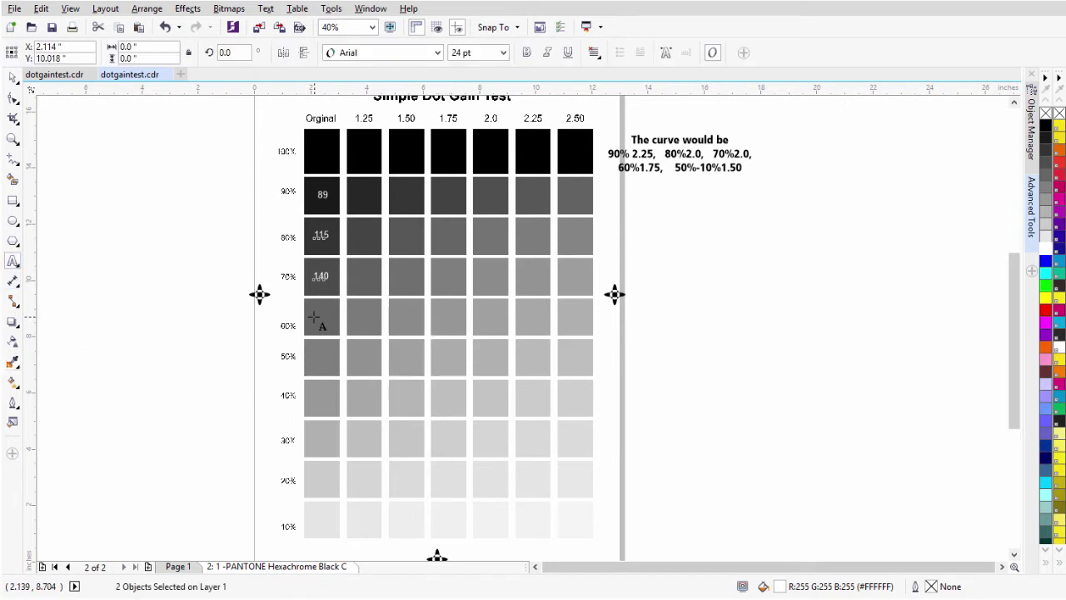
{"action": "type", "text": "150"}
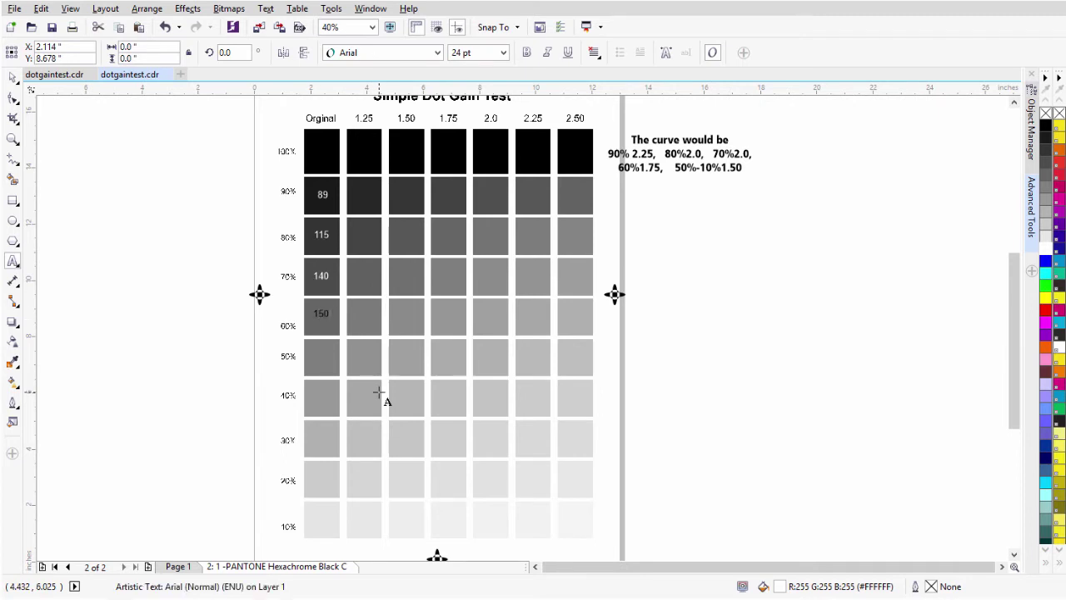
{"action": "left_click", "coordinate": [12, 77]}
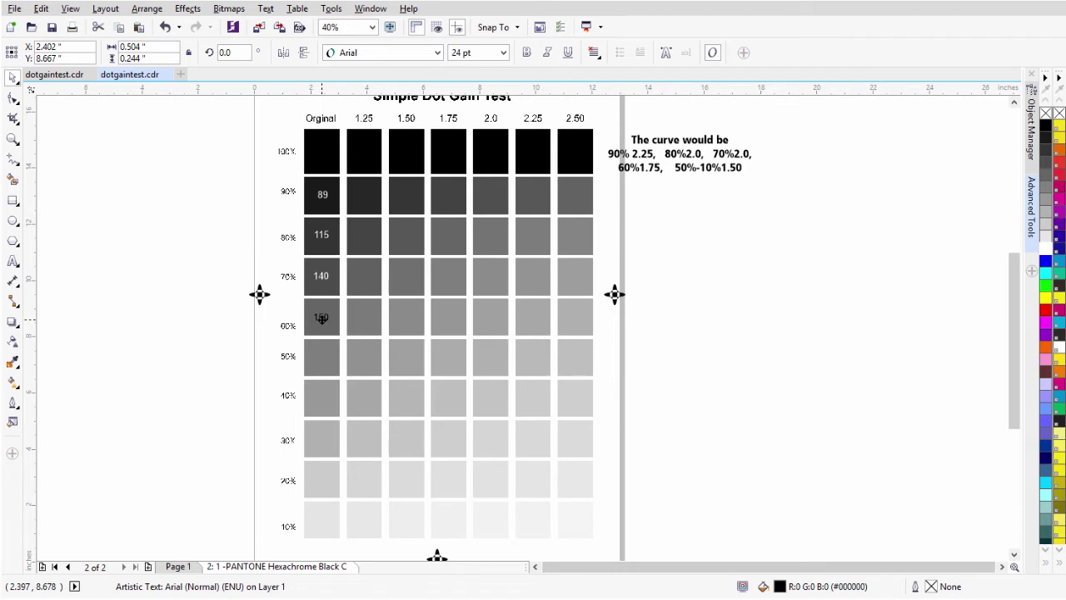
{"action": "left_click", "coordinate": [238, 364]}
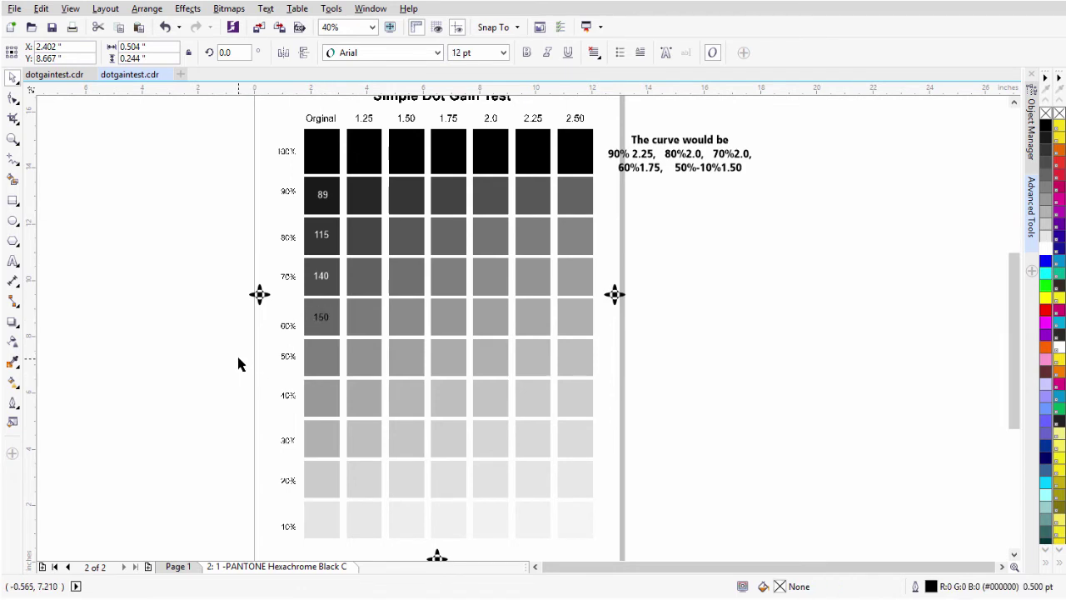
Step: Sample the gray of the 50% row's 1.50 patch and label the Original column's 50% patch 161
{"action": "left_click", "coordinate": [13, 364]}
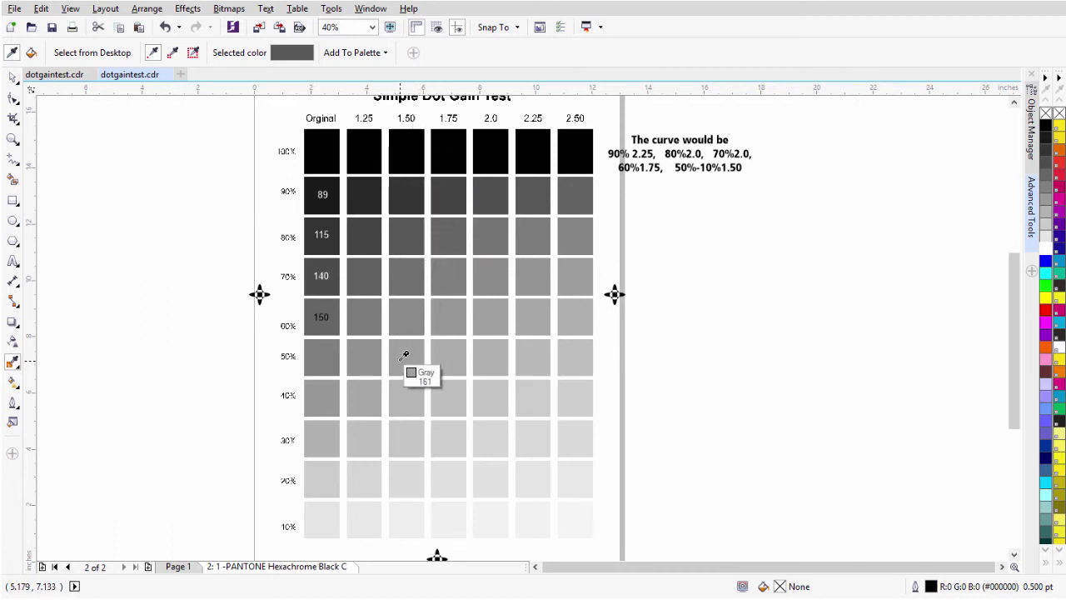
{"action": "left_click", "coordinate": [13, 261]}
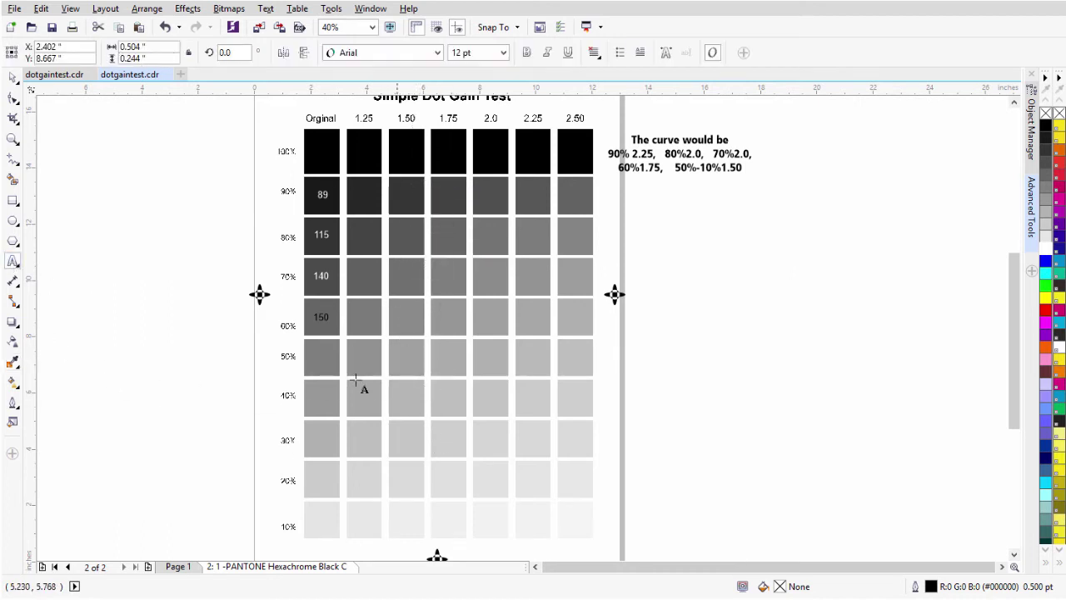
{"action": "left_click", "coordinate": [314, 360]}
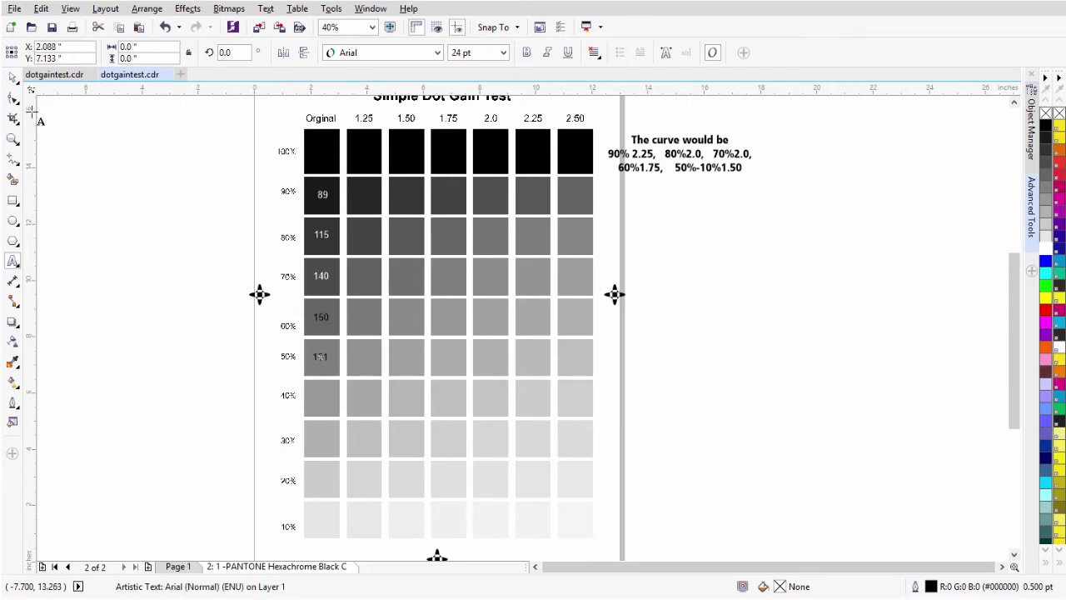
Step: Sample the gray of the 40% row's 1.50 patch and label the Original column's 40% patch 181
{"action": "left_click", "coordinate": [12, 362]}
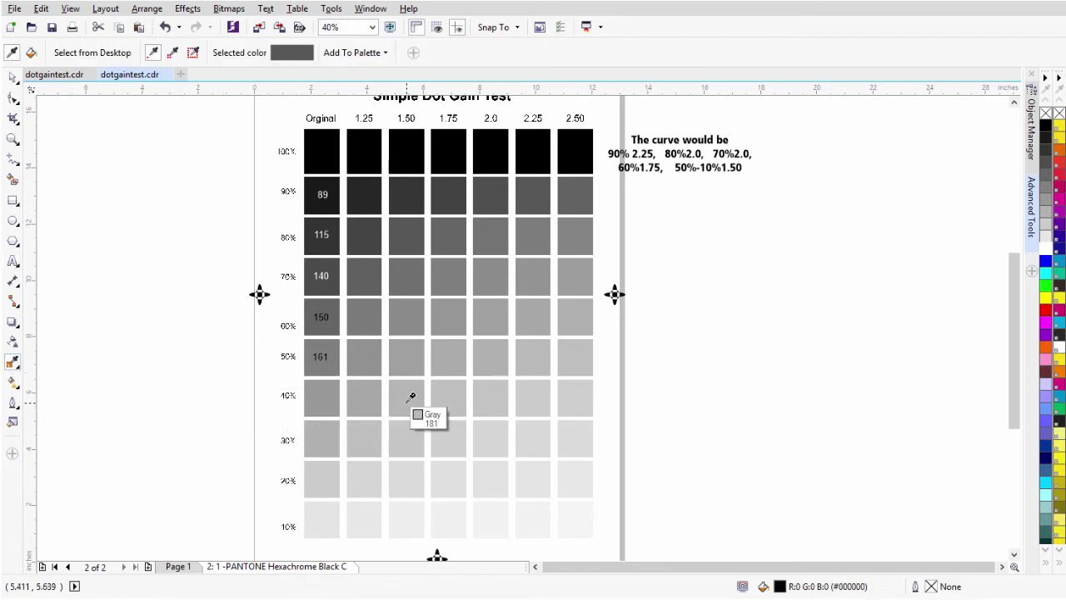
{"action": "left_click", "coordinate": [12, 261]}
{"action": "left_click", "coordinate": [333, 473]}
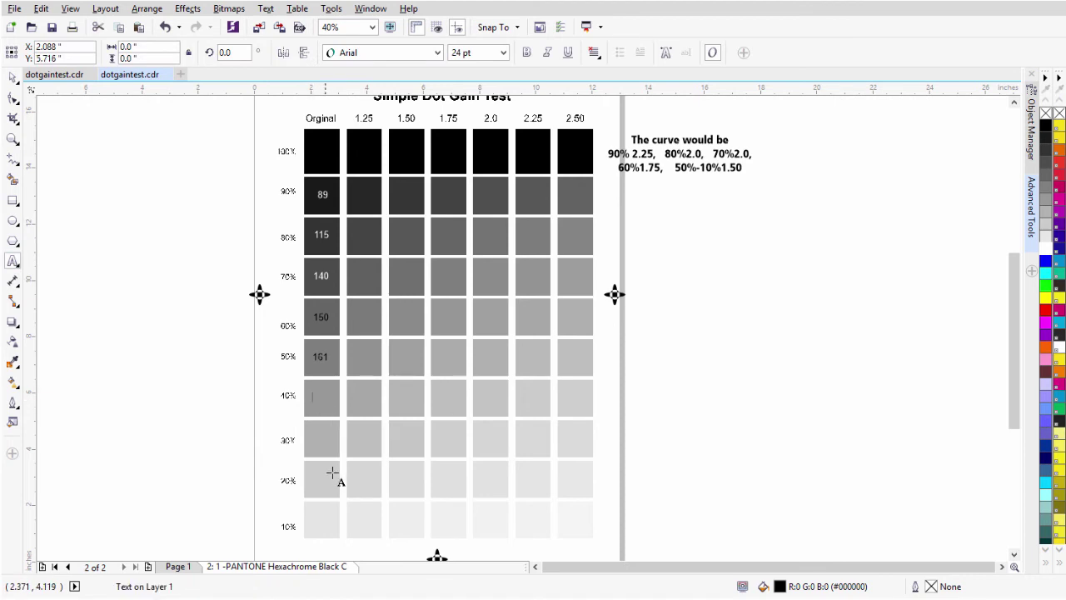
{"action": "type", "text": "81"}
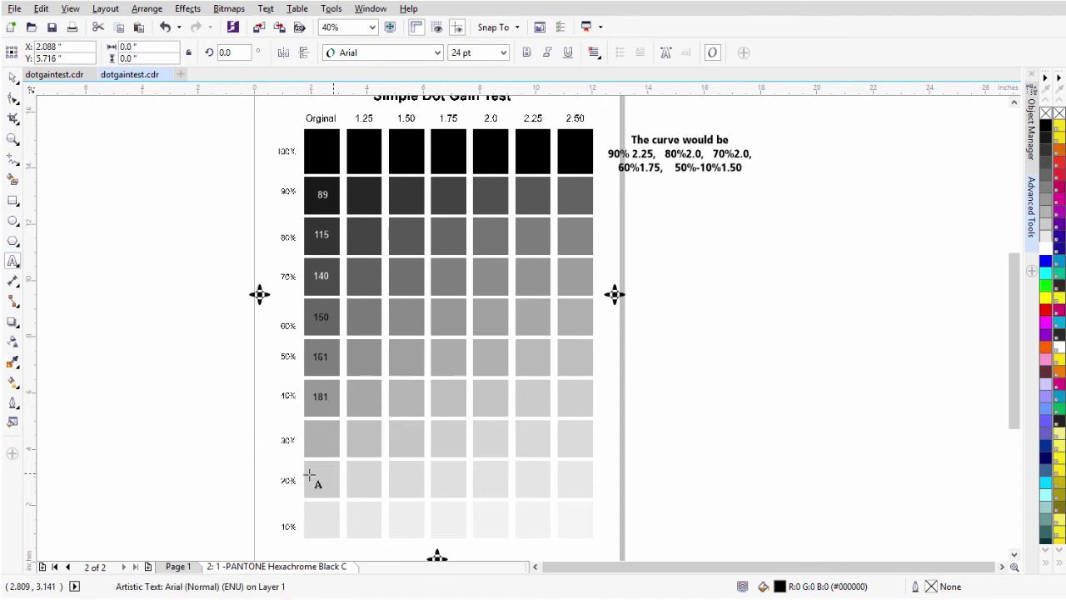
Step: Sample the gray of the 30% row's 1.50 patch and label the Original column's 30% patch 199
{"action": "left_click", "coordinate": [12, 364]}
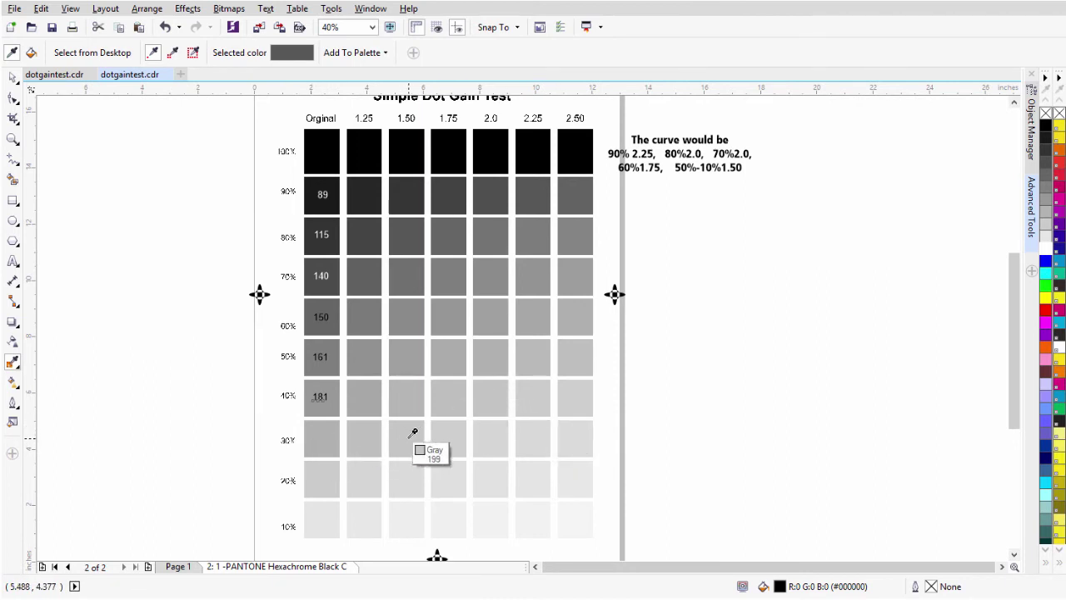
{"action": "left_click", "coordinate": [13, 261]}
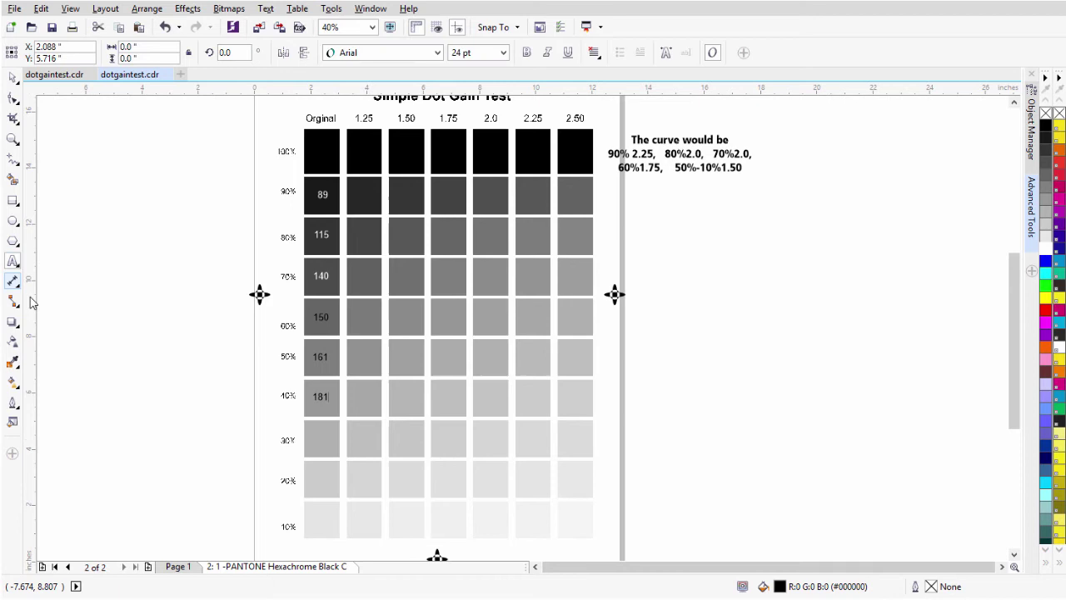
{"action": "left_click", "coordinate": [315, 444]}
{"action": "type", "text": "199"}
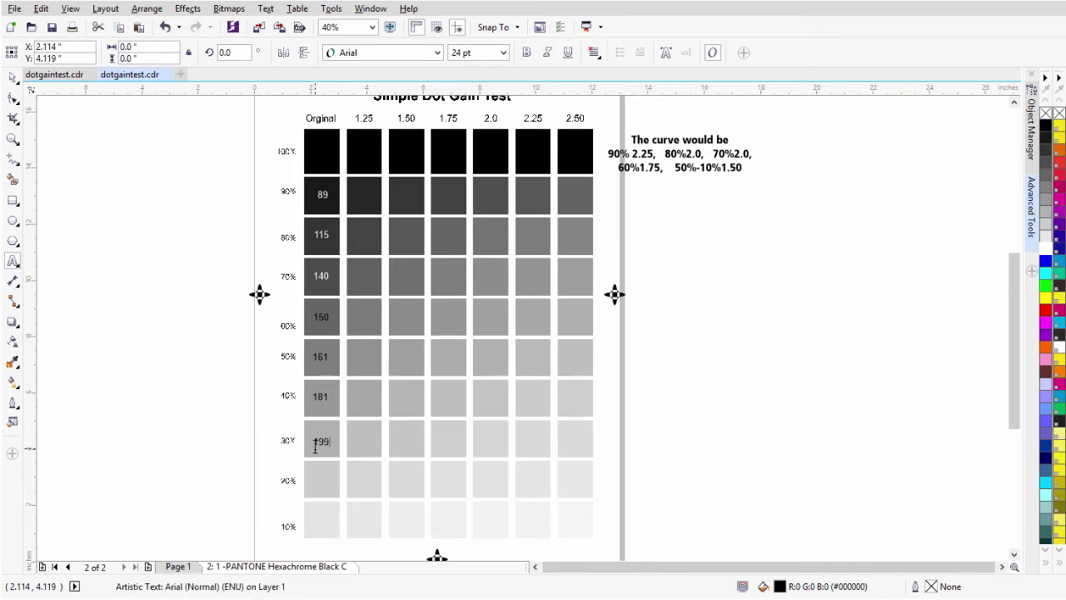
{"action": "key", "text": "Escape"}
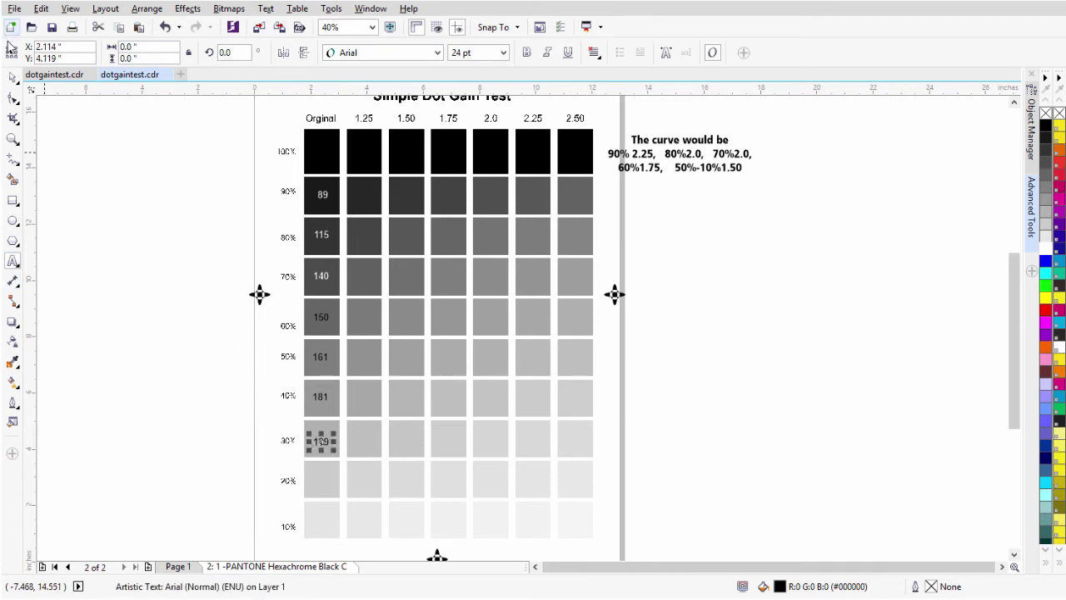
{"action": "left_click", "coordinate": [11, 78]}
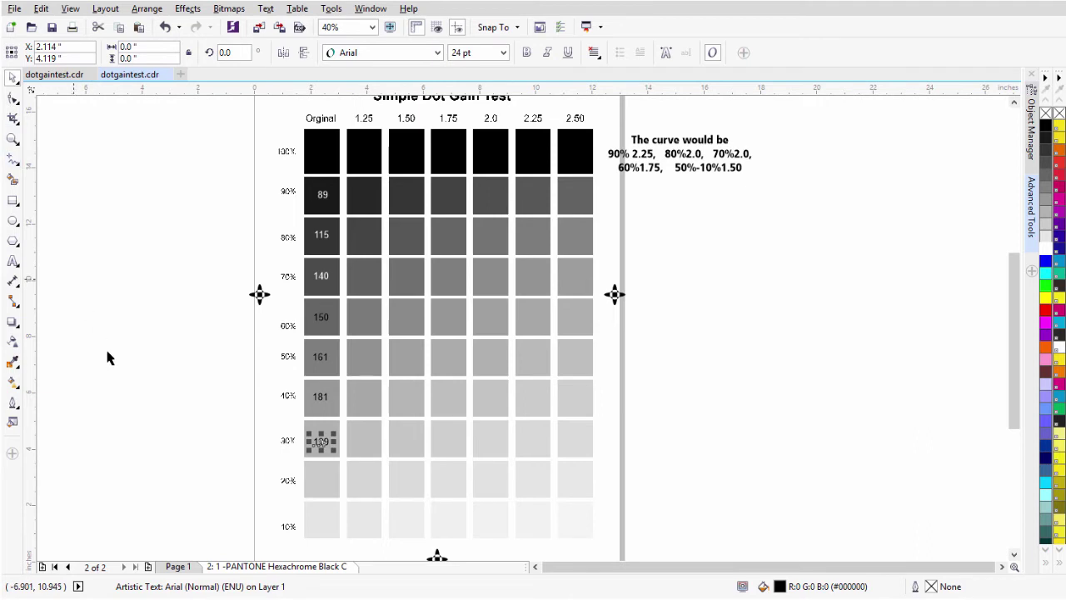
Step: Sample the gray of the 20% row's 1.50 patch and label the Original column's 20% patch 219
{"action": "left_click", "coordinate": [12, 363]}
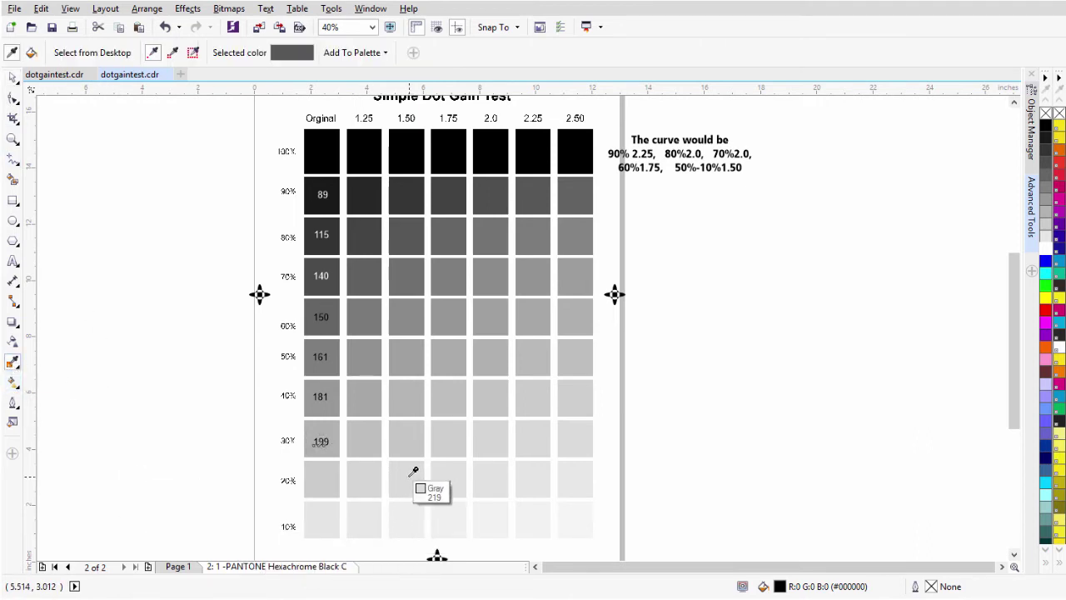
{"action": "left_click", "coordinate": [12, 261]}
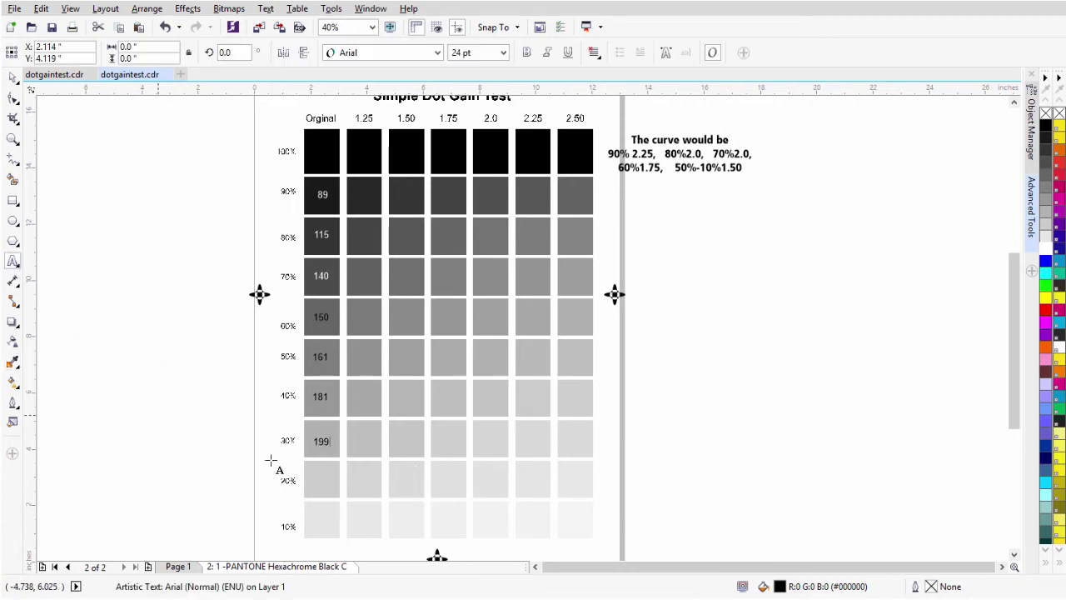
{"action": "left_click", "coordinate": [313, 486]}
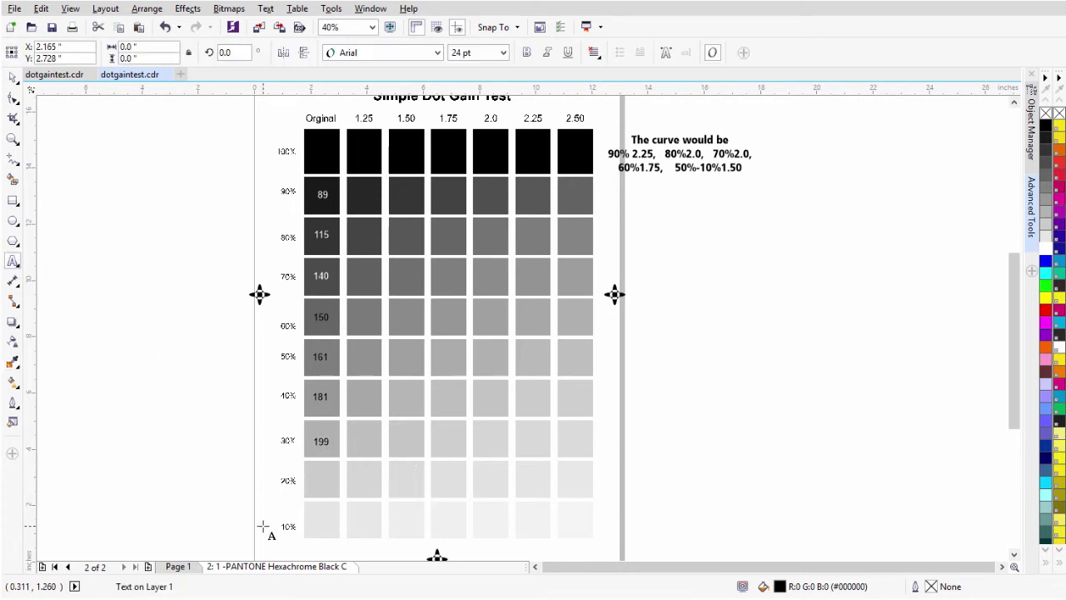
{"action": "type", "text": "219"}
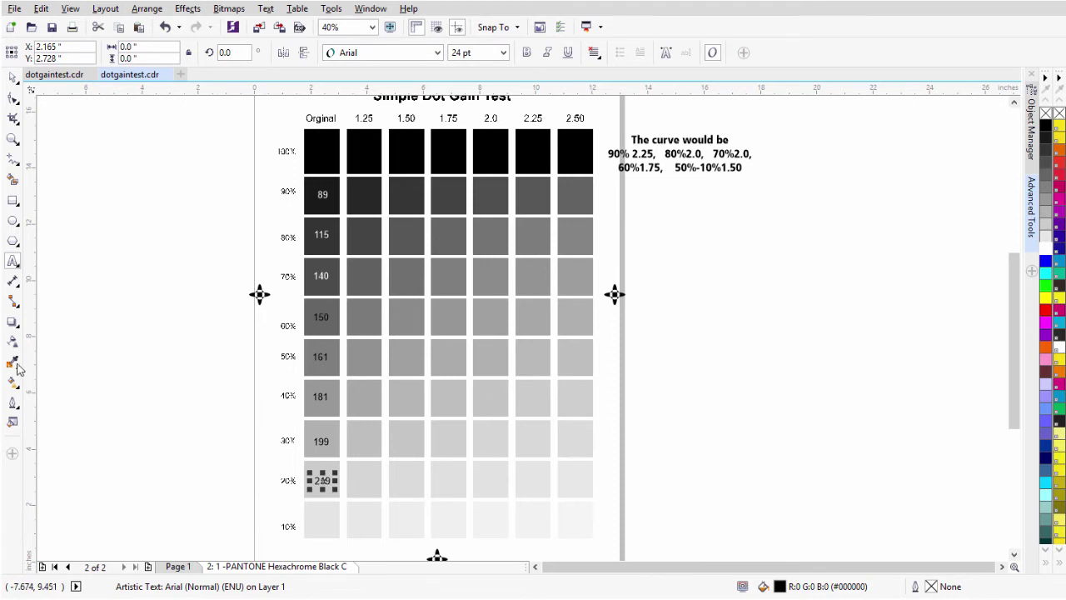
Step: Sample the gray of the 10% row's 1.50 patch and label the Original column's 10% patch 237
{"action": "left_click", "coordinate": [12, 363]}
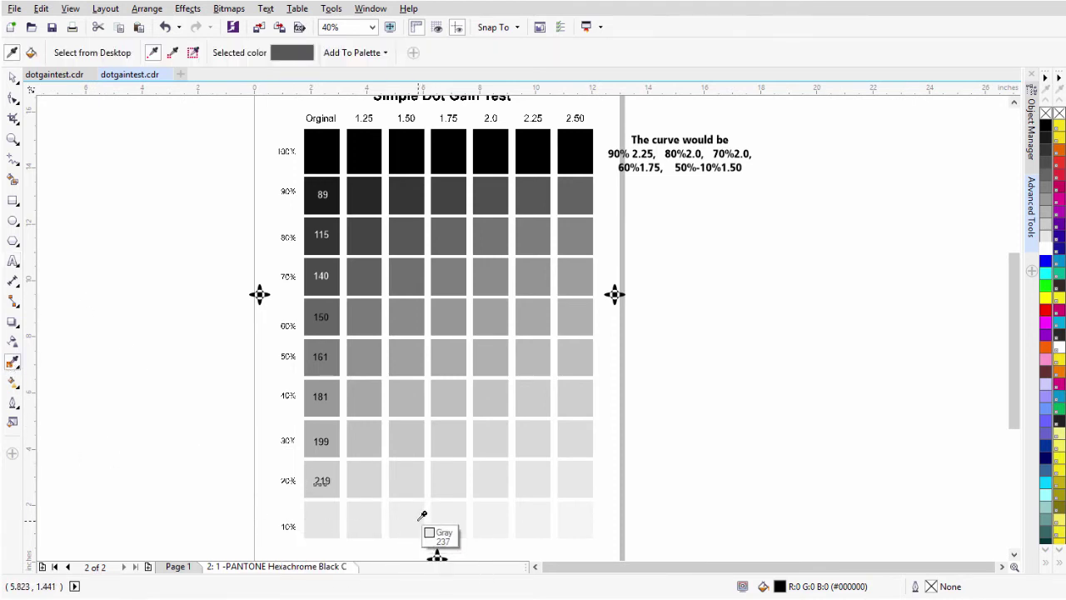
{"action": "left_click", "coordinate": [13, 261]}
{"action": "left_click", "coordinate": [311, 525]}
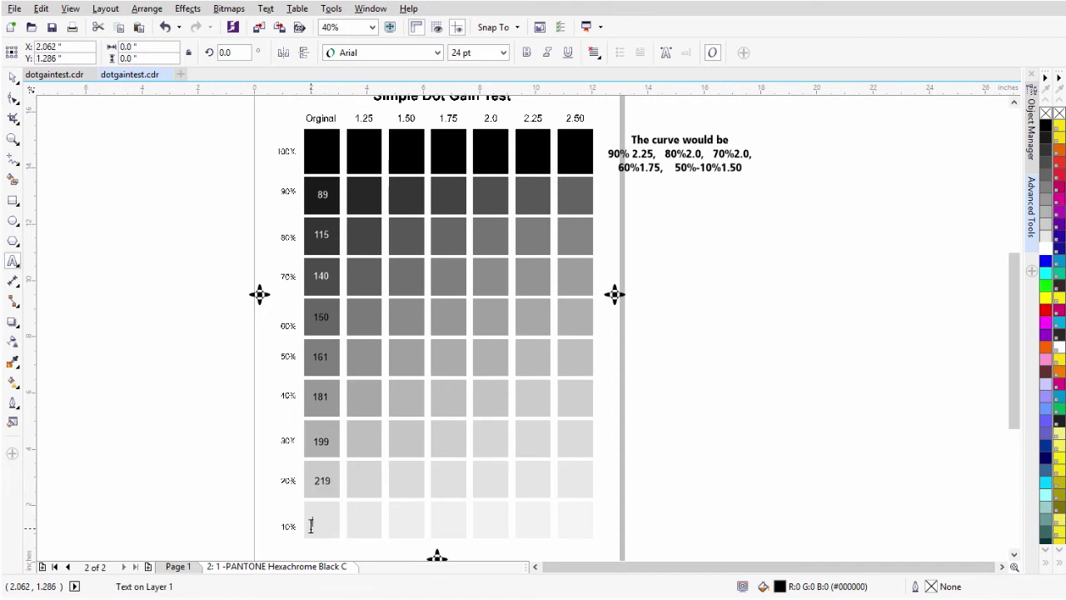
{"action": "type", "text": "237"}
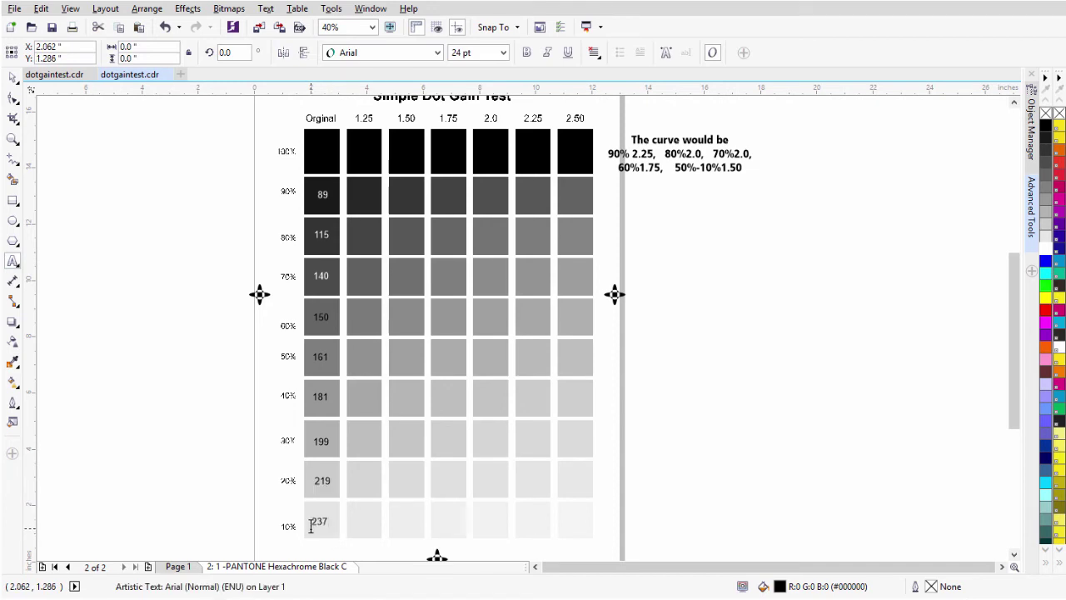
{"action": "left_click", "coordinate": [13, 77]}
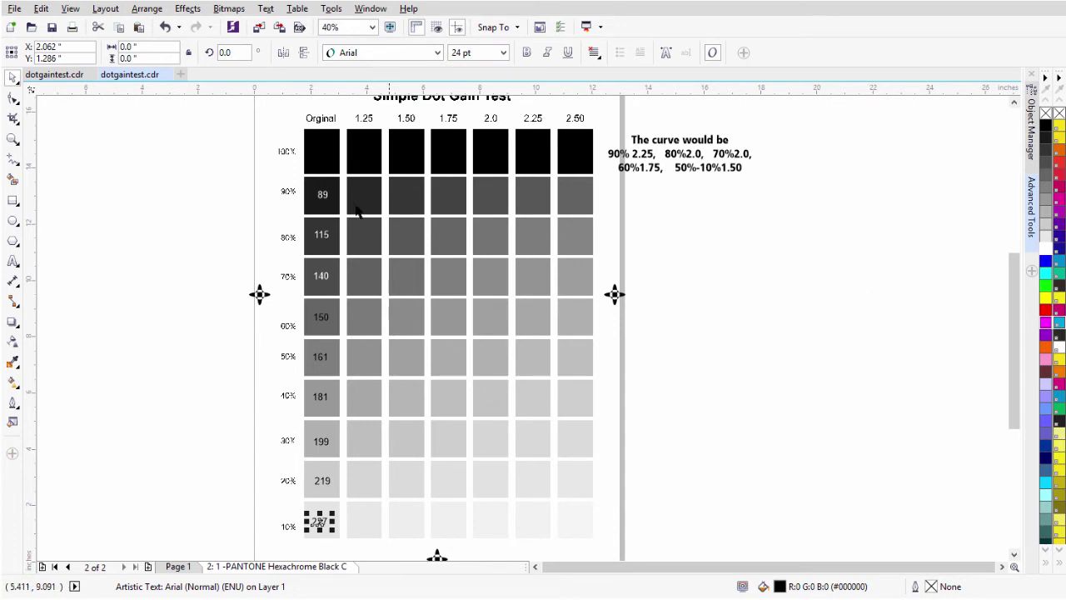
Step: Open the Macro Manager
{"action": "left_click", "coordinate": [330, 10]}
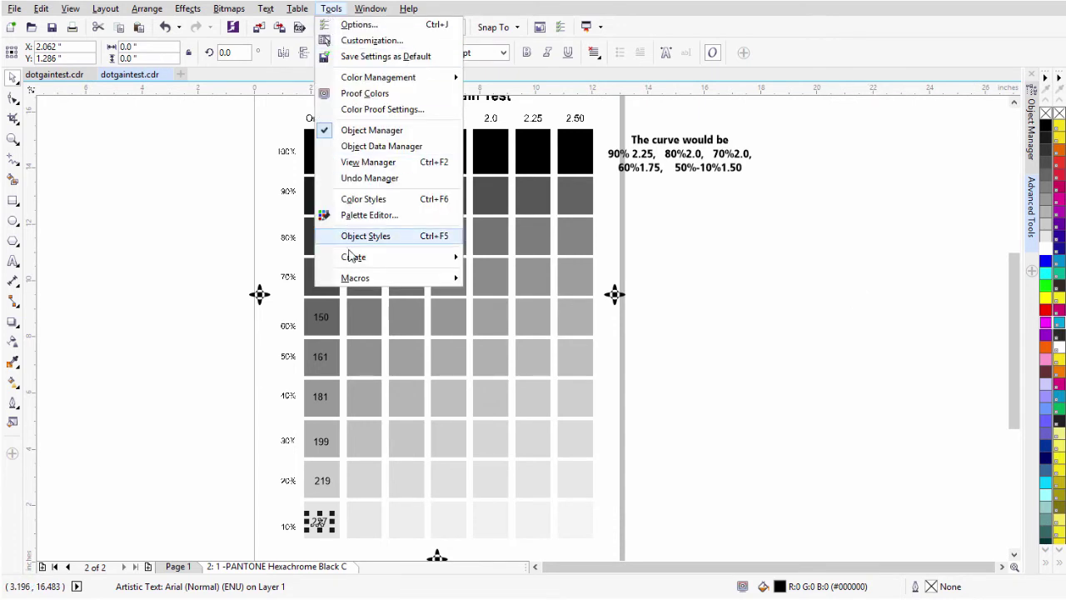
{"action": "mouse_move", "coordinate": [358, 284]}
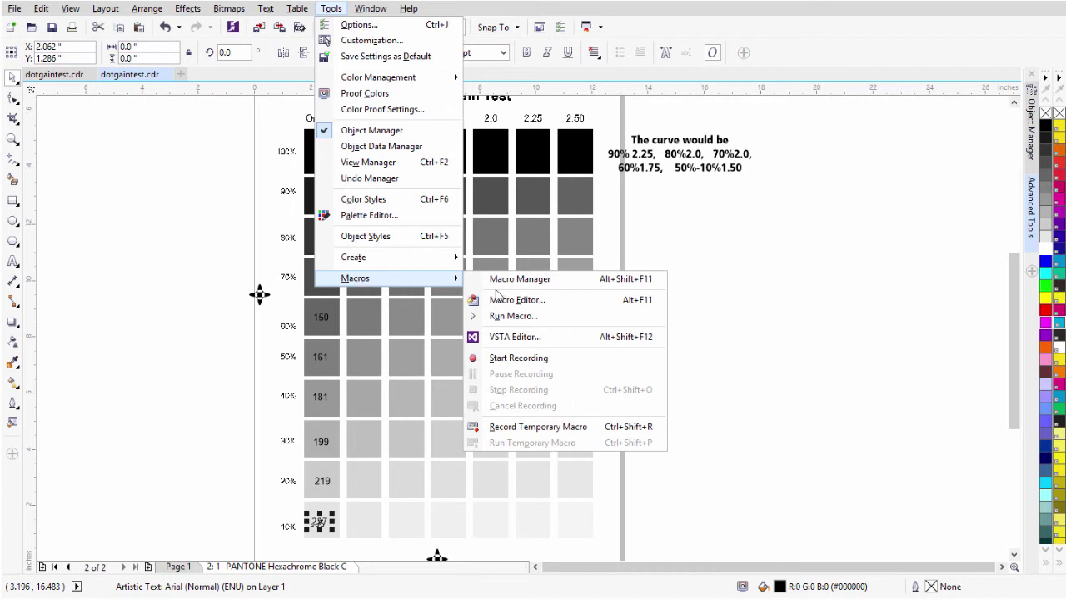
{"action": "left_click", "coordinate": [563, 289]}
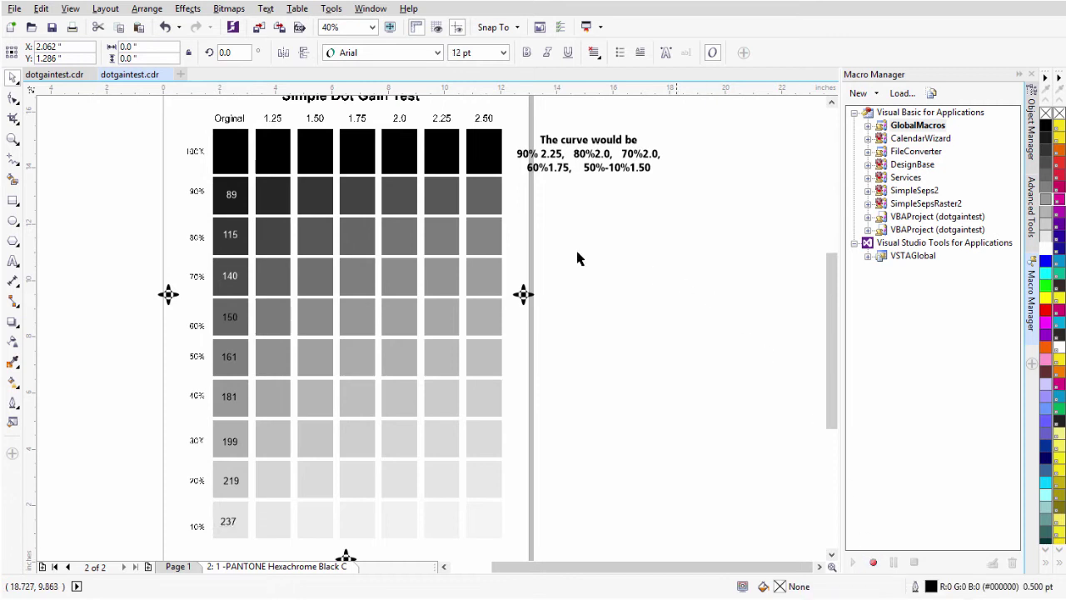
Step: Select the grayscale test chart bitmap and start recording a macro named dotgain, saved in GlobalMacros
{"action": "left_click", "coordinate": [341, 302]}
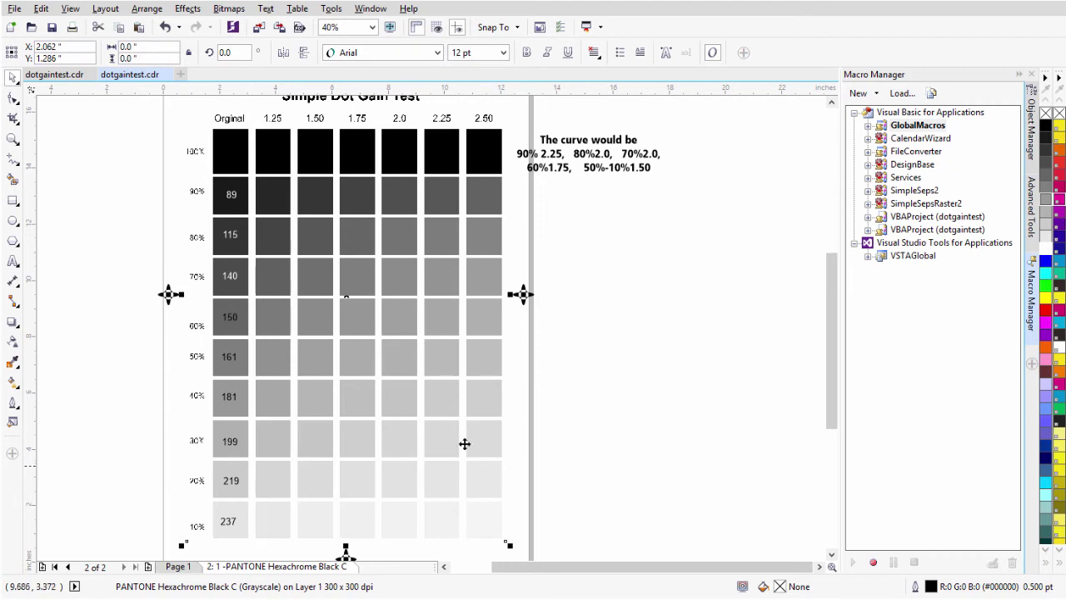
{"action": "left_click", "coordinate": [874, 564]}
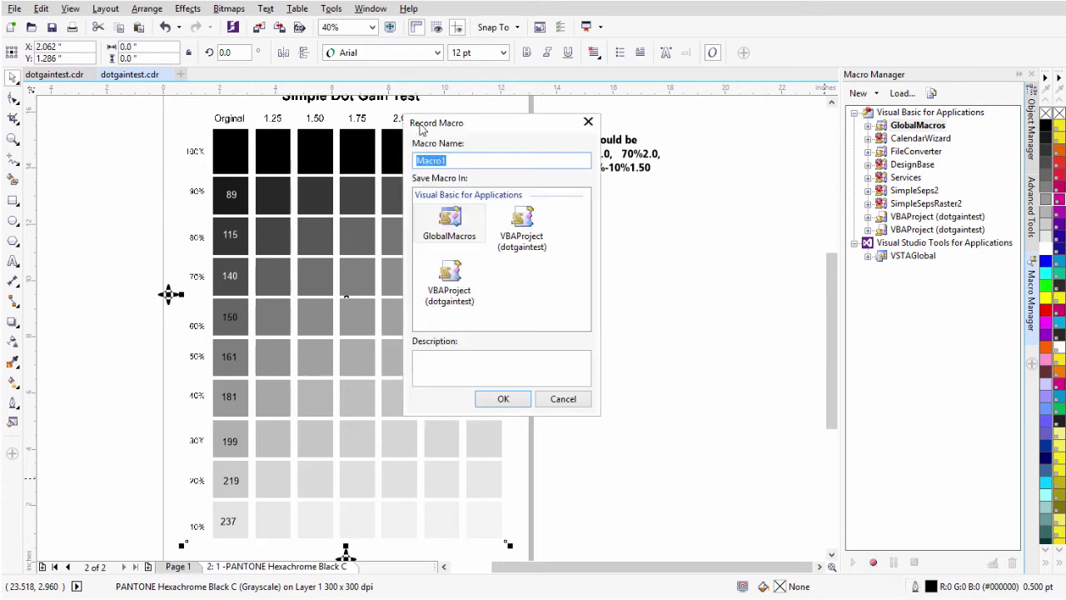
{"action": "left_click", "coordinate": [451, 158]}
{"action": "double_click", "coordinate": [451, 158]}
{"action": "type", "text": "datgain"}
{"action": "left_click_drag", "start_coordinate": [428, 160], "coordinate": [422, 161]}
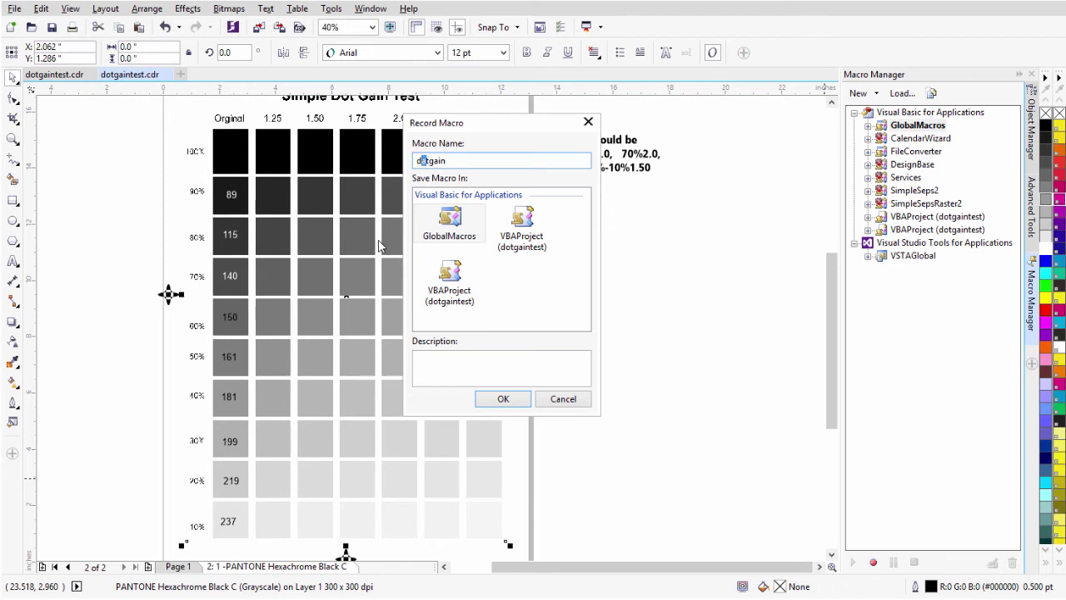
{"action": "type", "text": "o"}
{"action": "left_click", "coordinate": [464, 225]}
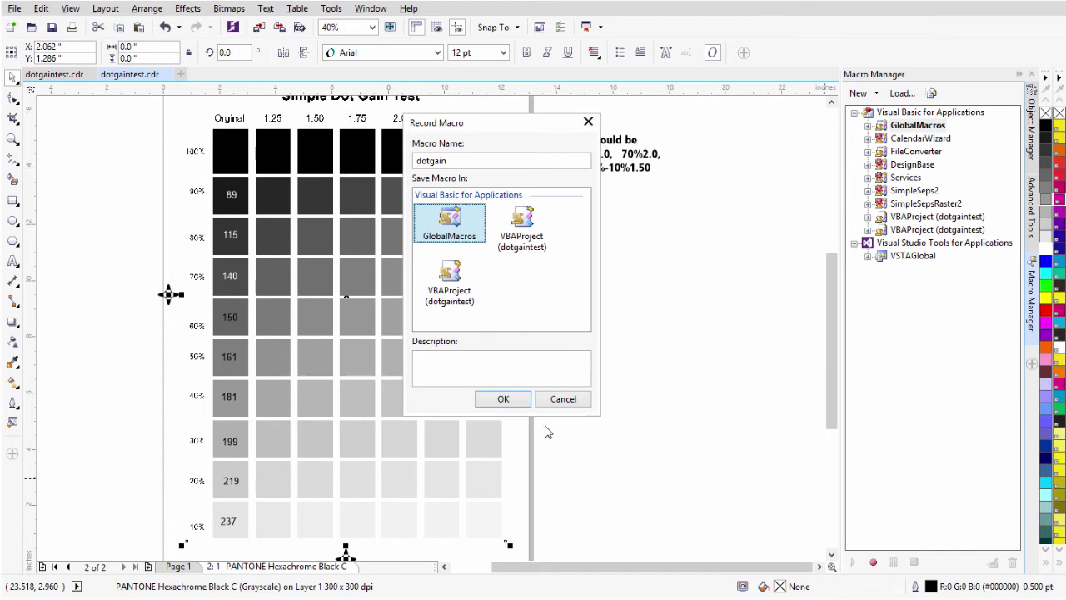
{"action": "left_click", "coordinate": [503, 399]}
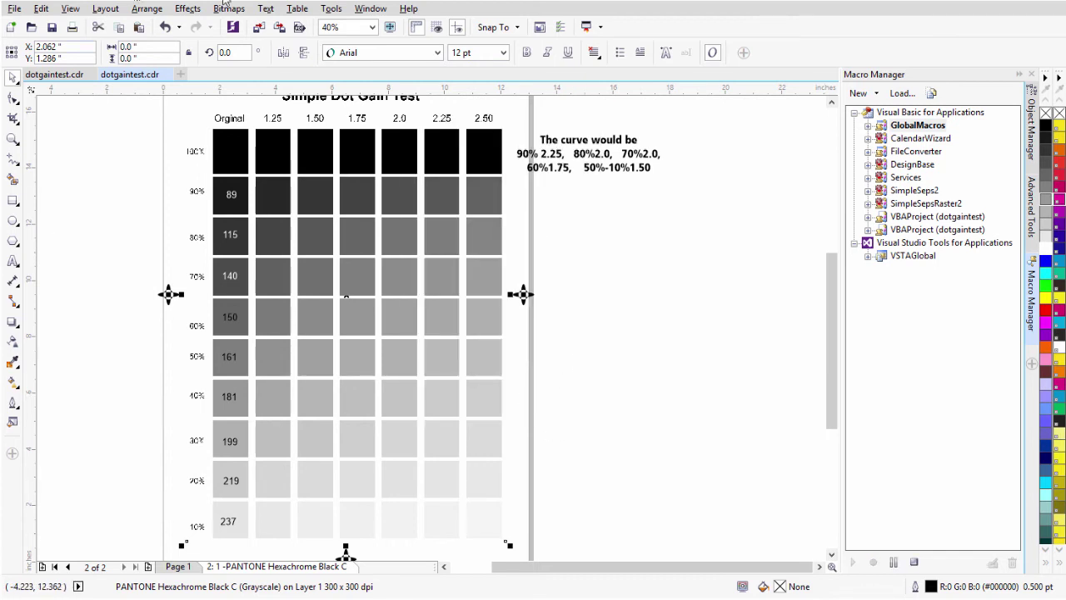
Step: Open the Tone Curve adjustment for the selected bitmap and move its dialog clear of the chart's patches
{"action": "left_click", "coordinate": [190, 9]}
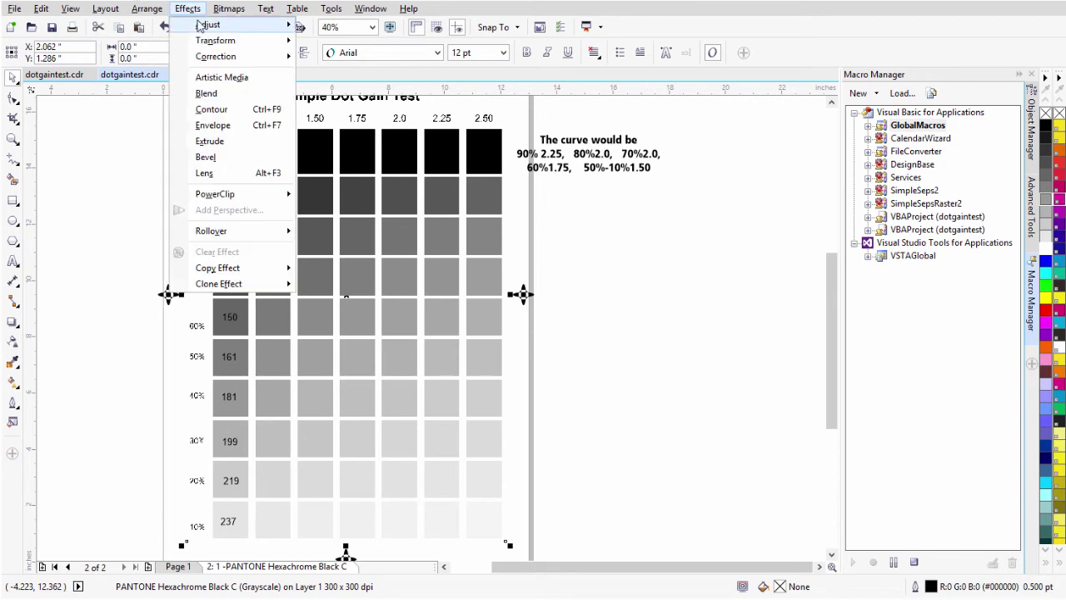
{"action": "mouse_move", "coordinate": [200, 25]}
{"action": "left_click", "coordinate": [351, 80]}
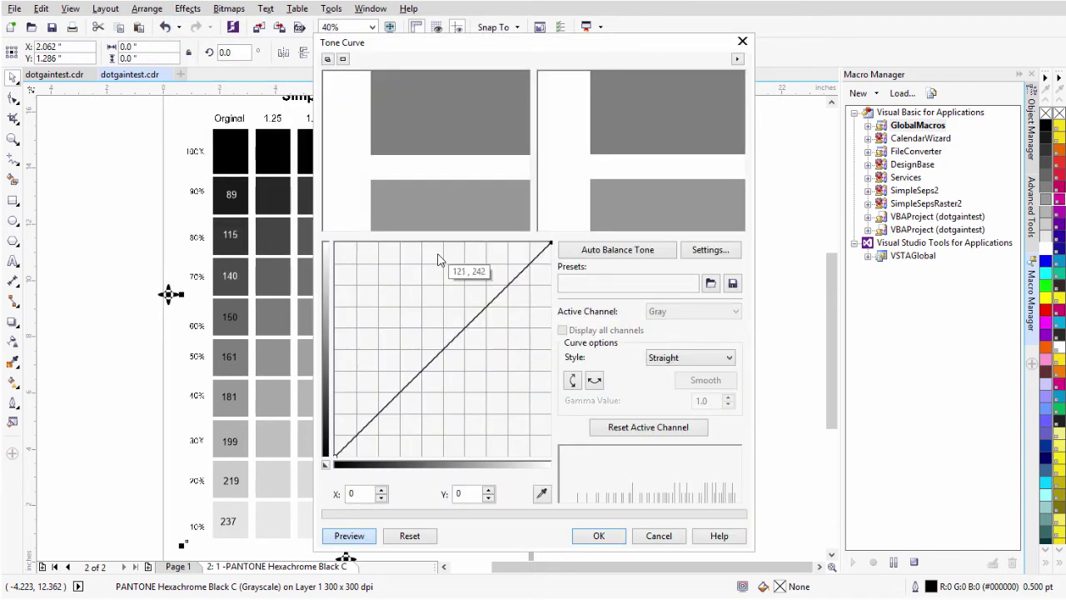
{"action": "left_click_drag", "start_coordinate": [543, 47], "coordinate": [798, 62]}
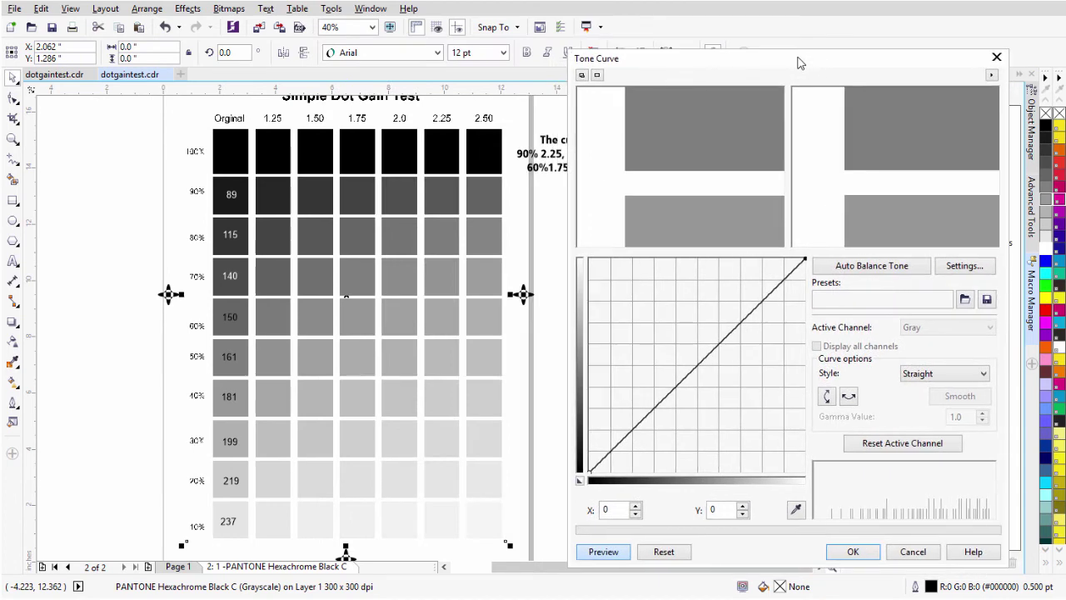
Step: Sample the Original column's 90% patch as a tone curve point at X 25 and set its Y value to 89
{"action": "left_click", "coordinate": [796, 511]}
{"action": "left_click", "coordinate": [229, 178]}
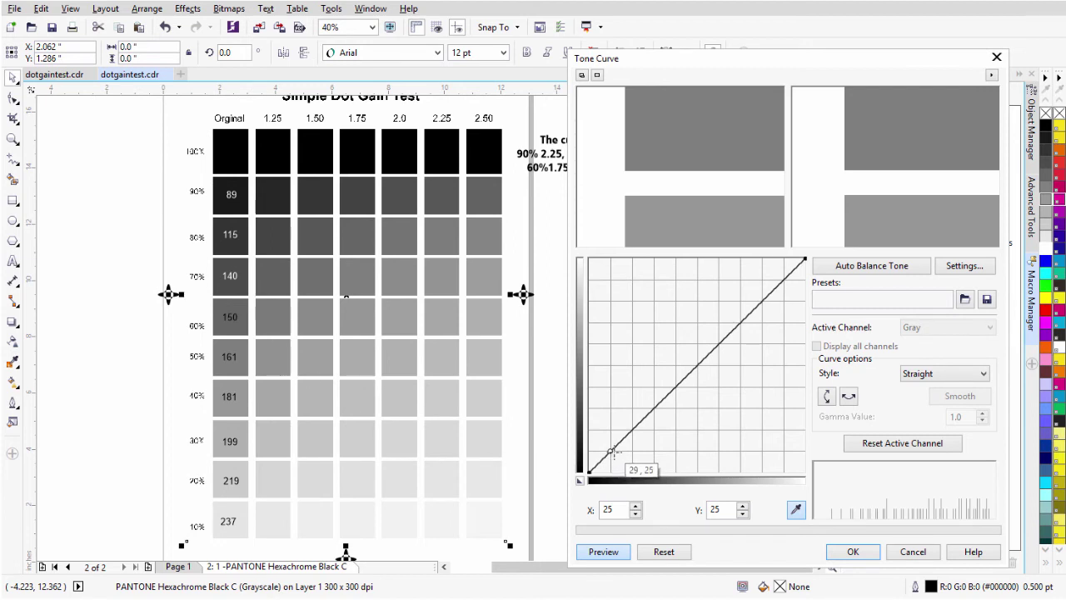
{"action": "double_click", "coordinate": [724, 511]}
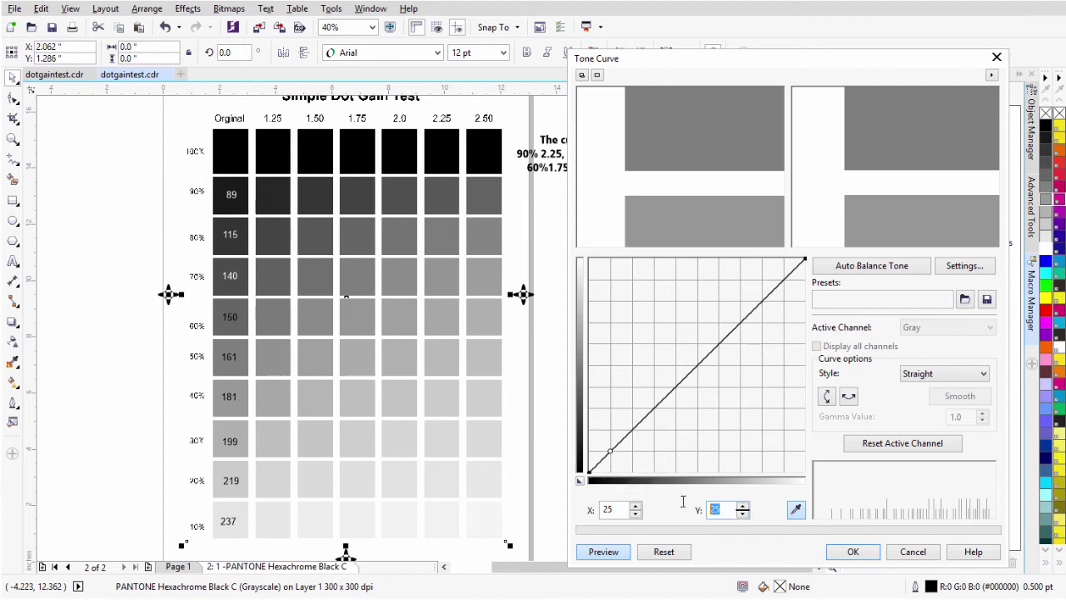
{"action": "type", "text": "89"}
{"action": "key", "text": "Return"}
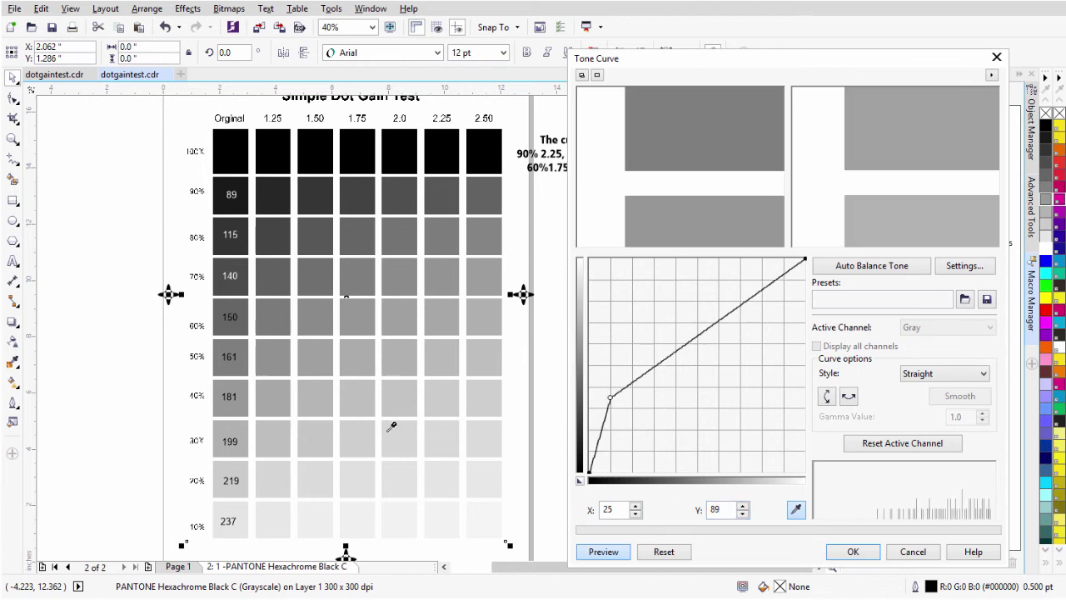
Step: Sample the Original column's 80% patch as a tone curve point at X 51 and set its Y value to 115
{"action": "left_click", "coordinate": [249, 218]}
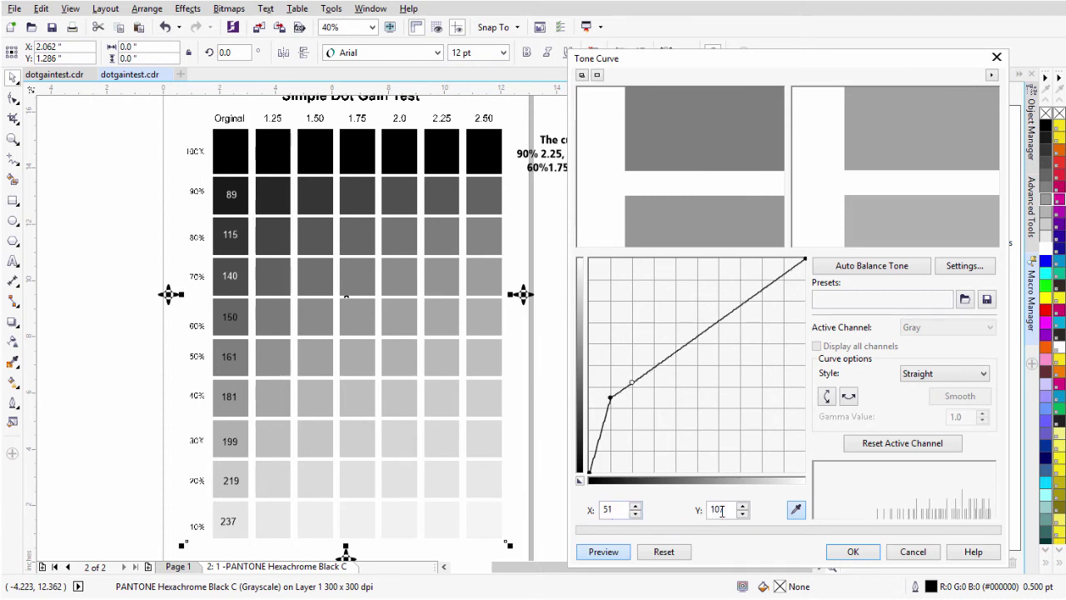
{"action": "left_click_drag", "start_coordinate": [728, 509], "coordinate": [681, 515]}
{"action": "type", "text": "115"}
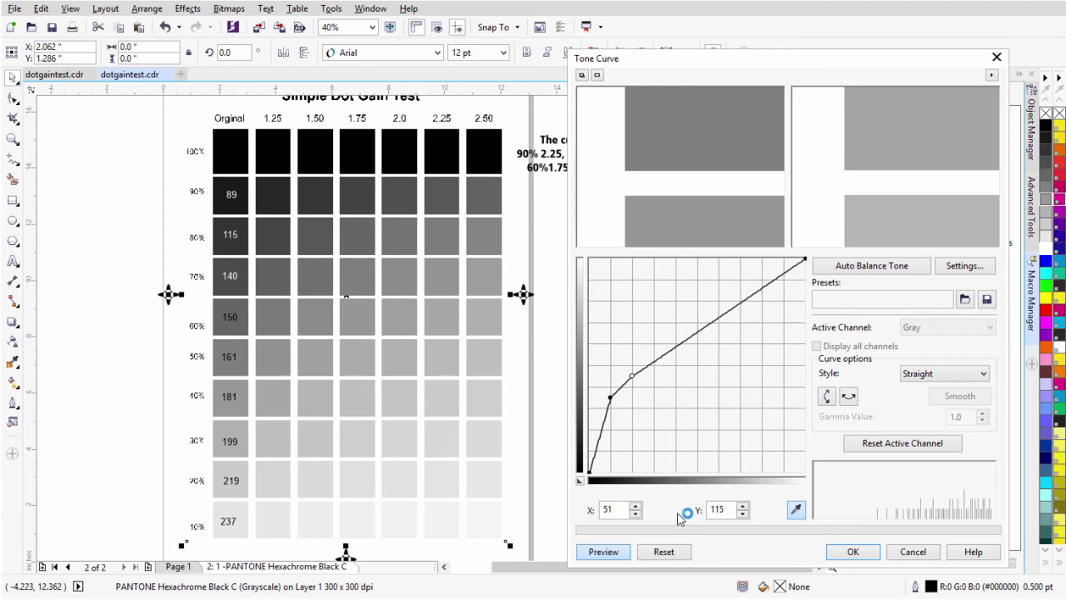
Step: Sample the Original column's 70% patch as a tone curve point at X 76 and set its Y value to 140
{"action": "left_click", "coordinate": [245, 264]}
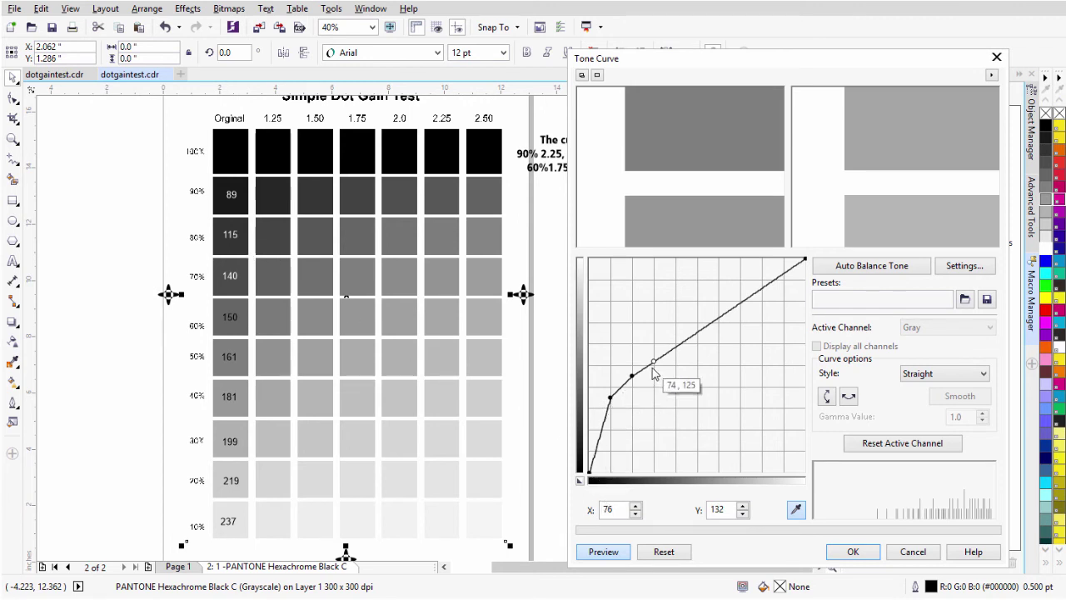
{"action": "double_click", "coordinate": [732, 512]}
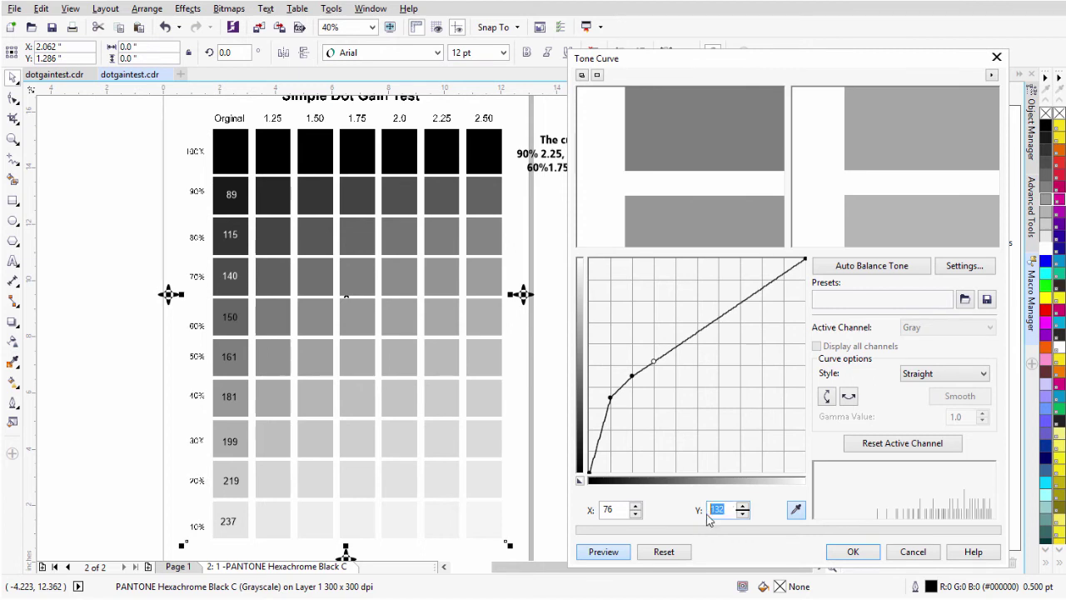
{"action": "type", "text": "140"}
{"action": "key", "text": "Tab"}
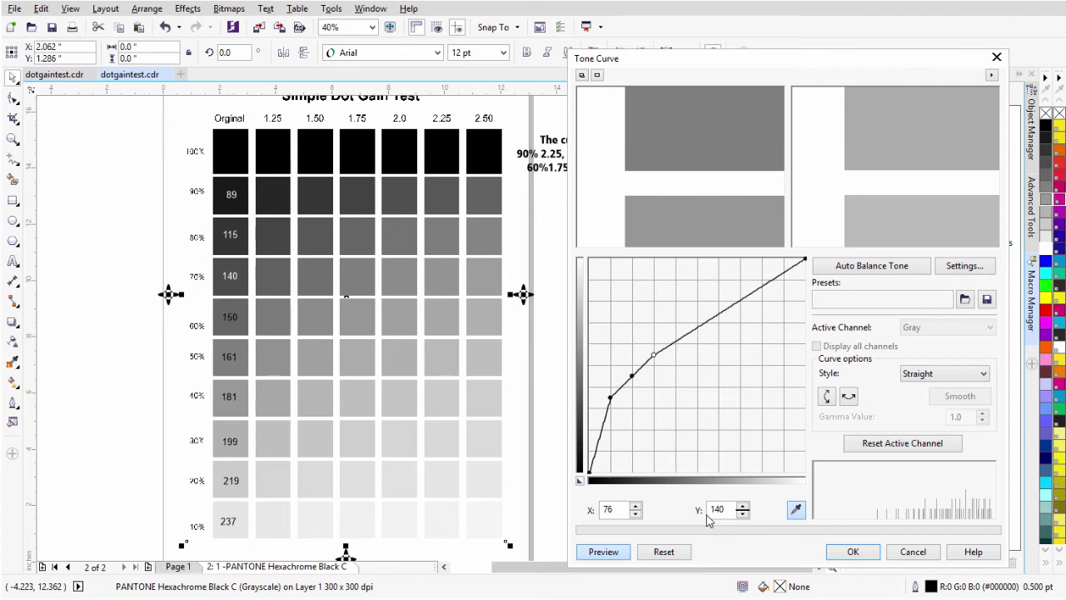
Step: Sample the Original column's 60% patch as a tone curve point at X 102 and set its Y value to 150
{"action": "left_click", "coordinate": [246, 304]}
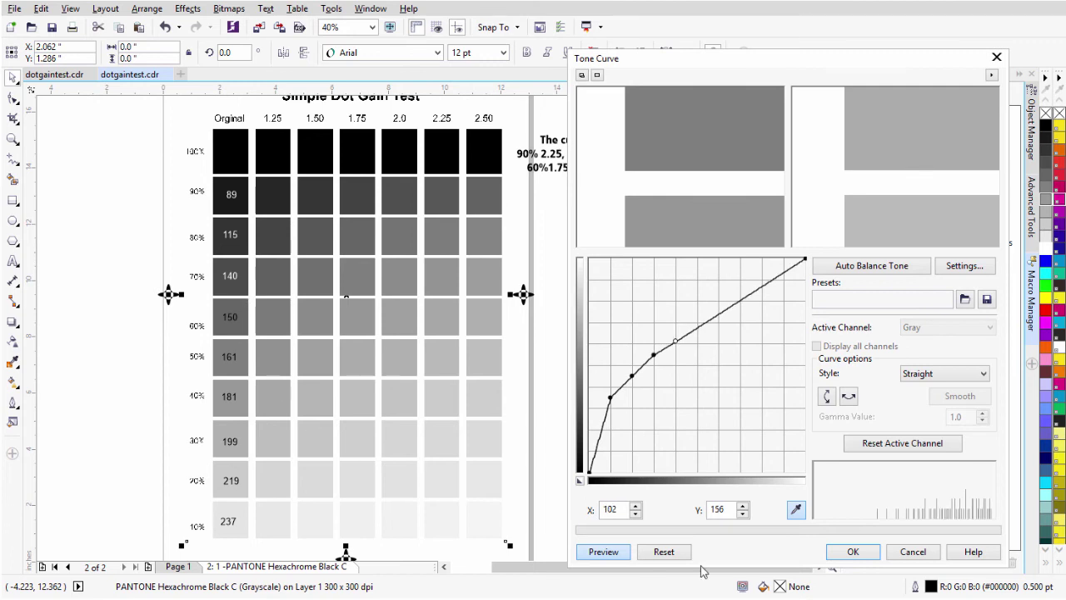
{"action": "left_click_drag", "start_coordinate": [730, 509], "coordinate": [701, 510]}
{"action": "type", "text": "150"}
{"action": "key", "text": "Return"}
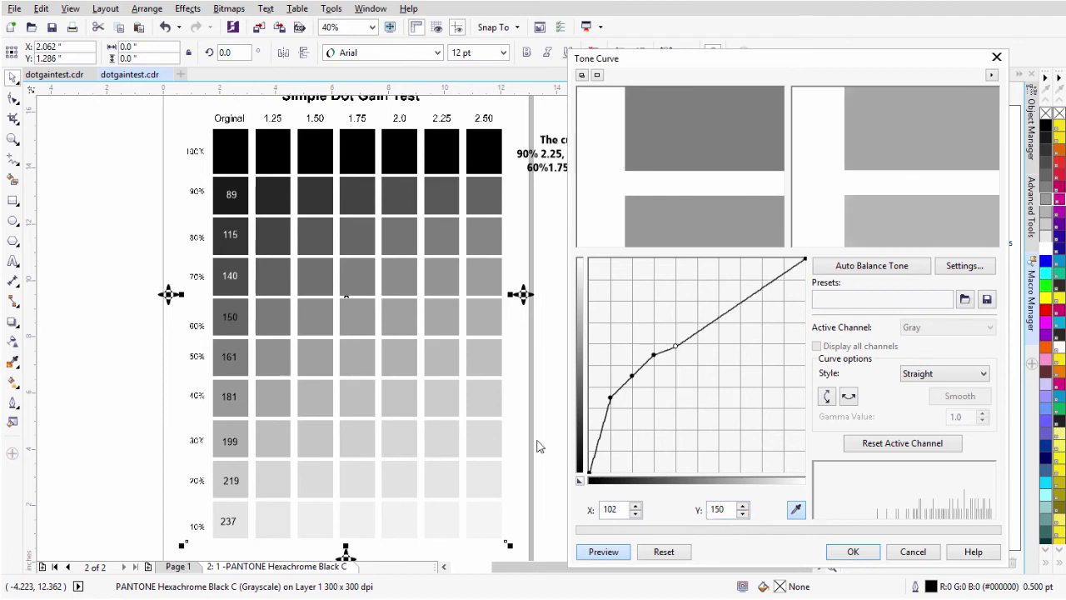
Step: Sample the Original column's 50% patch as a tone curve point at X 127 and set its Y value to 161
{"action": "left_click", "coordinate": [245, 343]}
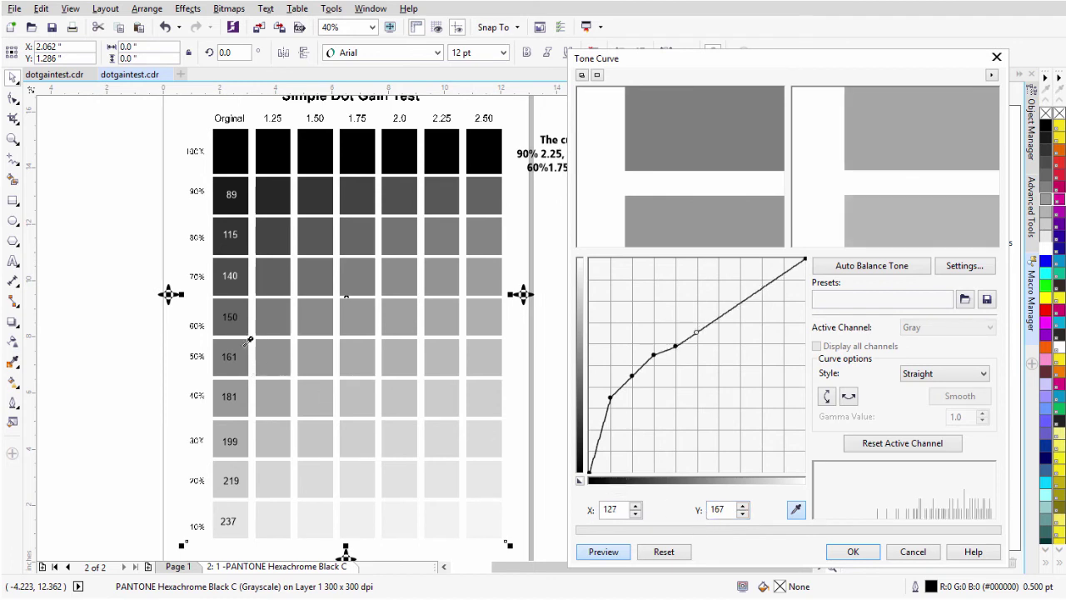
{"action": "double_click", "coordinate": [732, 511]}
{"action": "type", "text": "161"}
{"action": "key", "text": "Return"}
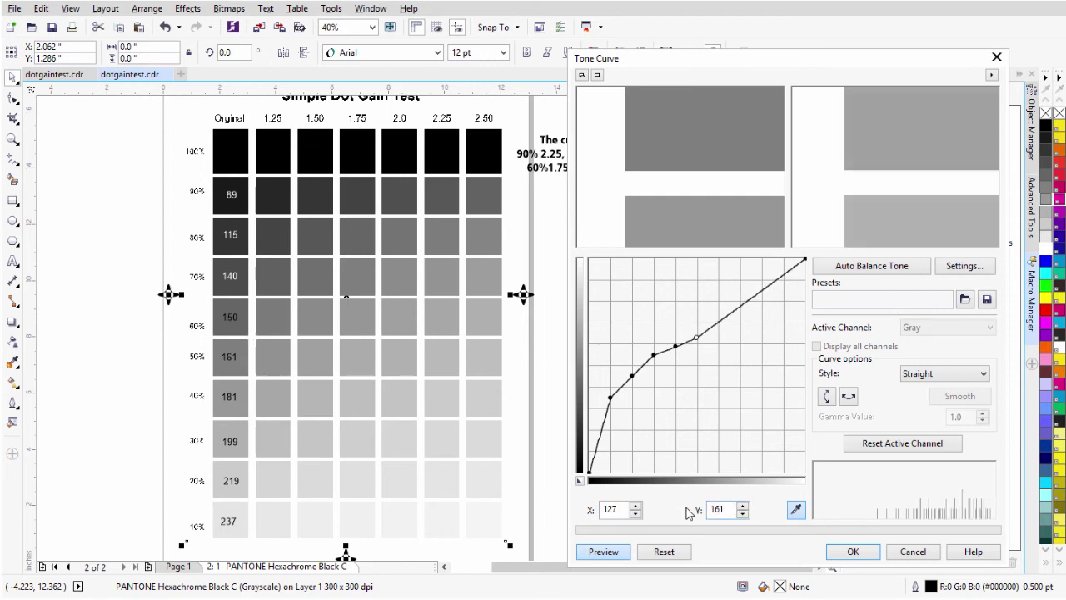
Step: Sample the Original column's 40% patch as a tone curve point at X 153 and set its Y value to 181
{"action": "left_click", "coordinate": [244, 384]}
{"action": "left_click_drag", "start_coordinate": [732, 510], "coordinate": [682, 510]}
{"action": "type", "text": "181"}
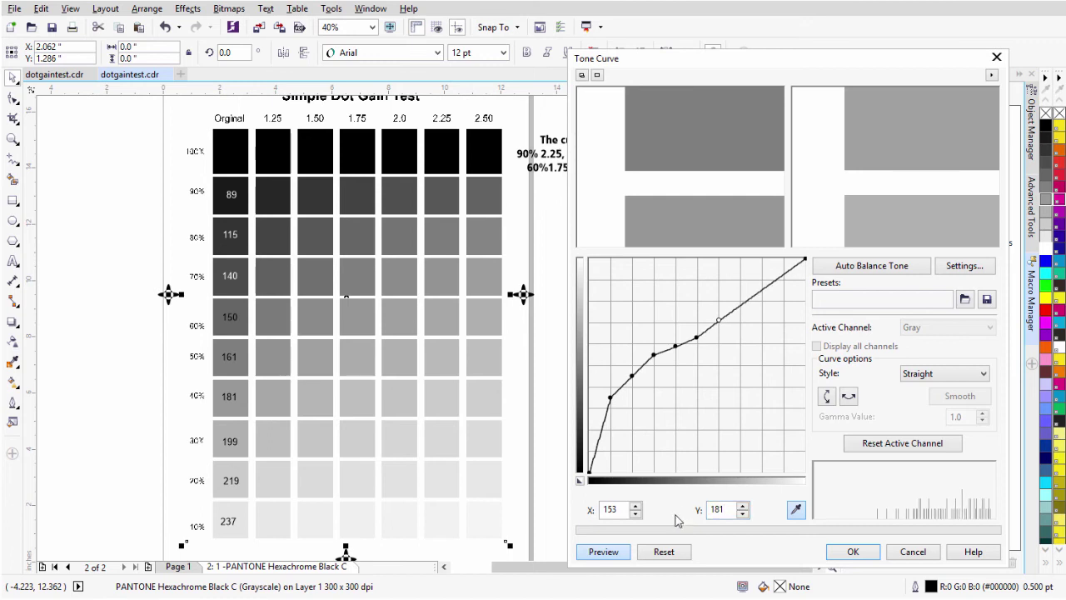
Step: Sample the Original column's 30% patch, and its 20% patch at X 204, as curve points, setting the 20% point's Y value to 219
{"action": "left_click", "coordinate": [246, 423]}
{"action": "left_click", "coordinate": [239, 470]}
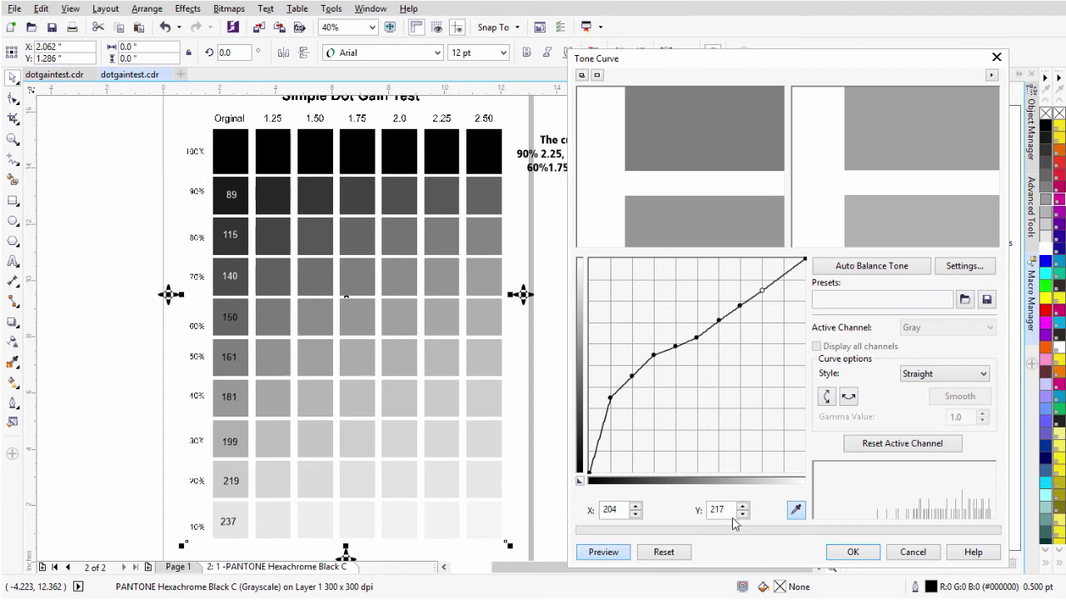
{"action": "left_click_drag", "start_coordinate": [725, 511], "coordinate": [697, 512]}
{"action": "type", "text": "219"}
{"action": "key", "text": "Return"}
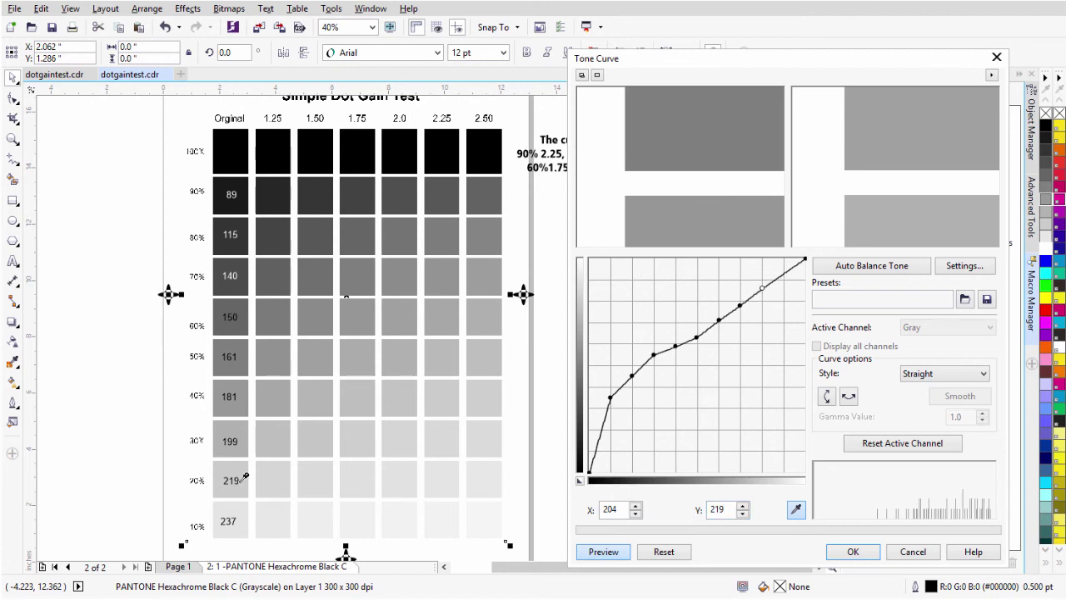
Step: Sample the Original column's 10% patch at X 229, set its Y value to 237, and apply the tone curve
{"action": "left_click", "coordinate": [244, 509]}
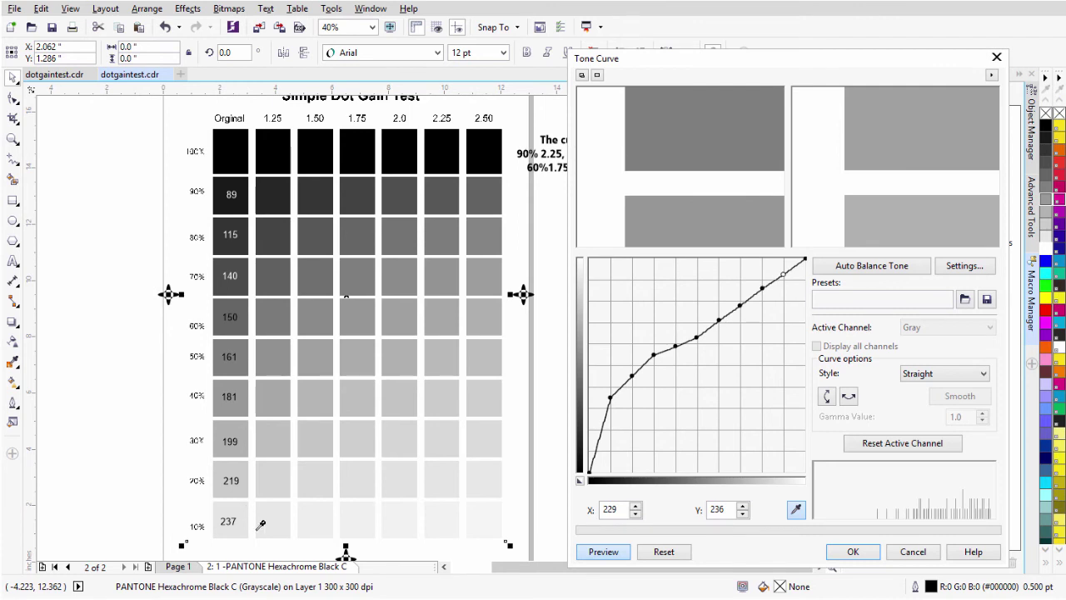
{"action": "double_click", "coordinate": [721, 509]}
{"action": "type", "text": "237"}
{"action": "key", "text": "Return"}
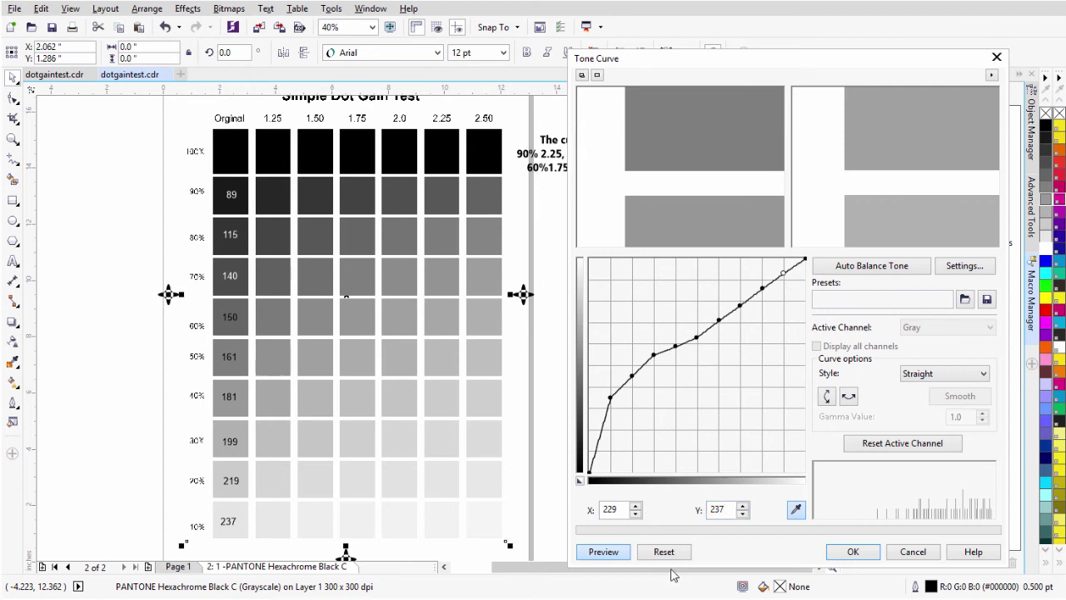
{"action": "left_click", "coordinate": [854, 552]}
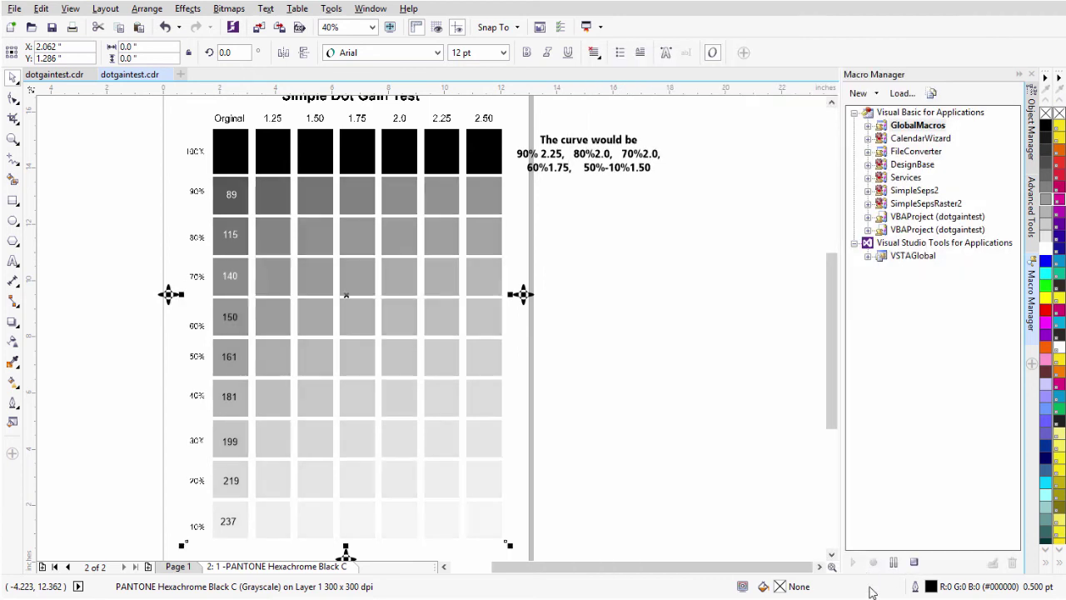
Step: Stop the macro recording and select the dotgain macro among the RecordedMacros of GlobalMacros
{"action": "left_click", "coordinate": [914, 564]}
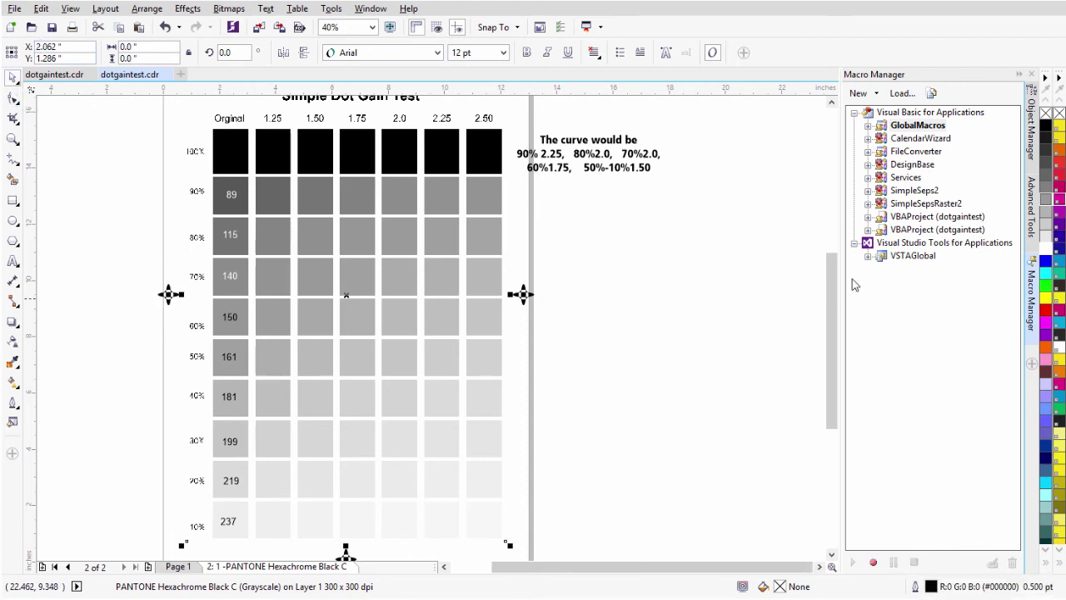
{"action": "left_click", "coordinate": [868, 126]}
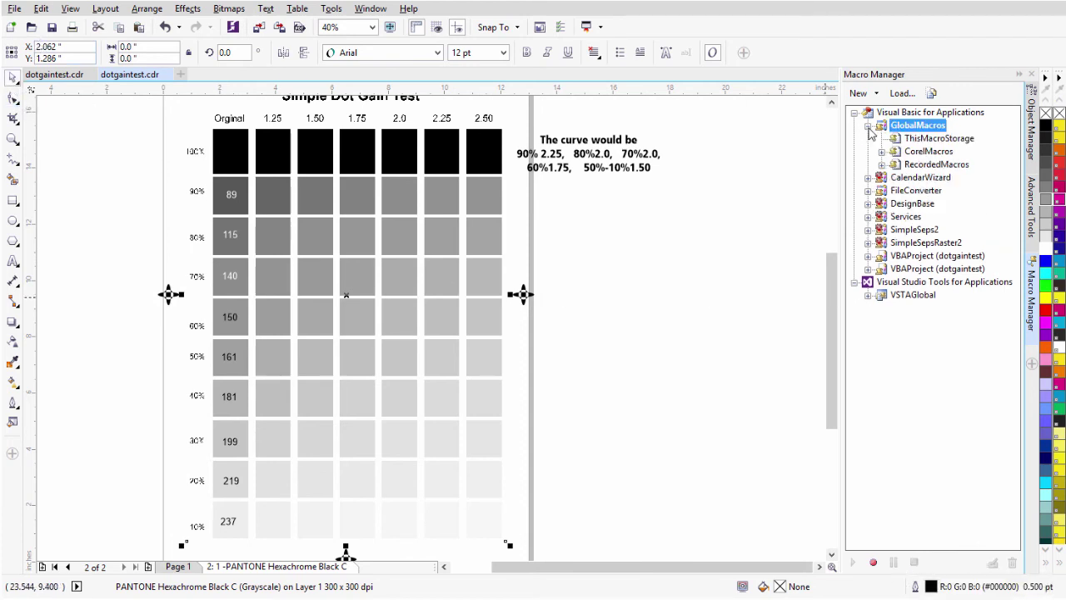
{"action": "left_click", "coordinate": [881, 164]}
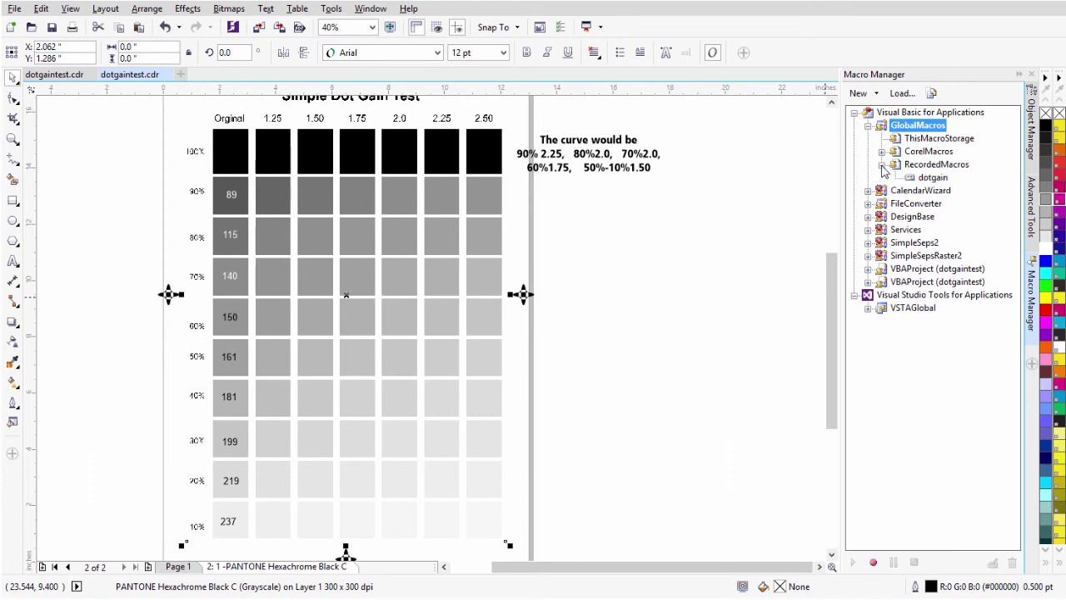
{"action": "left_click", "coordinate": [930, 178]}
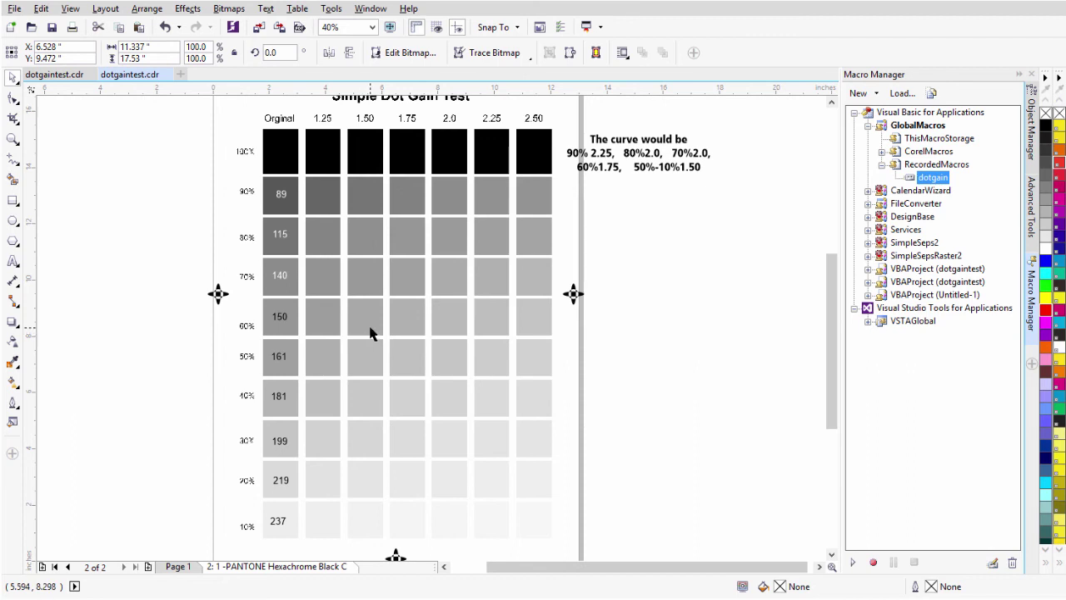
Step: Check the gray values of the chart's compensated patches with the Color Eyedropper tool
{"action": "left_click", "coordinate": [13, 363]}
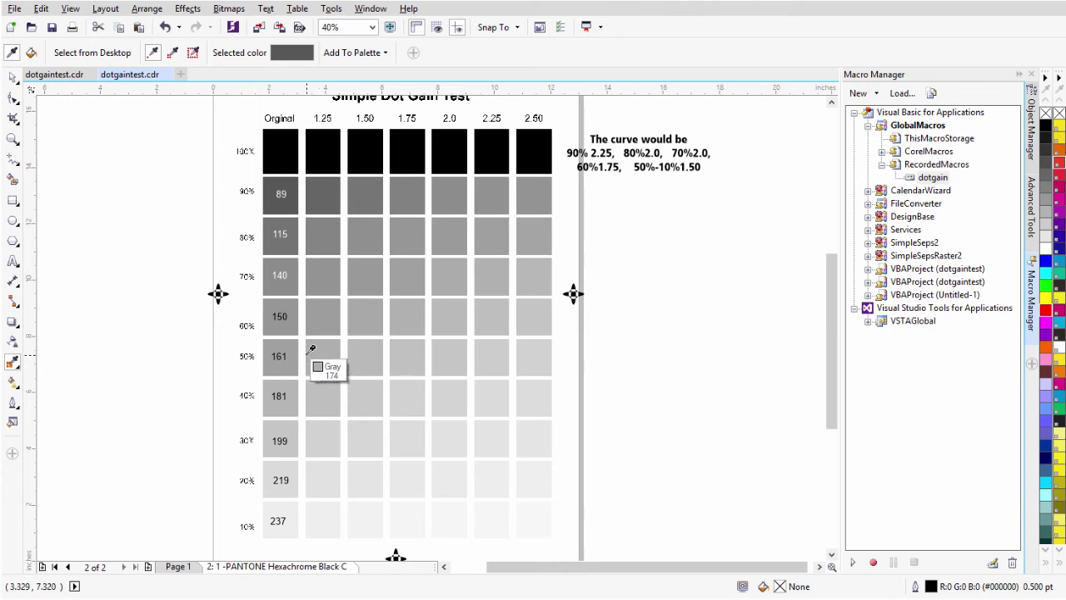
{"action": "left_click", "coordinate": [12, 77]}
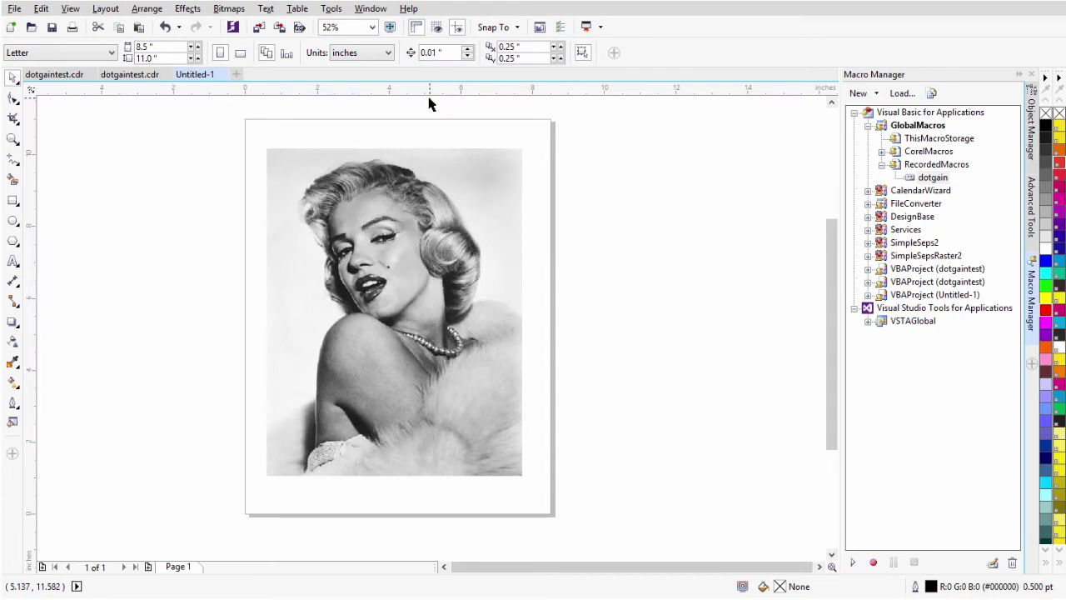
Step: Launch Simple Seps 4 beside the portrait photo and bring up its halftone settings
{"action": "left_click", "coordinate": [1033, 217]}
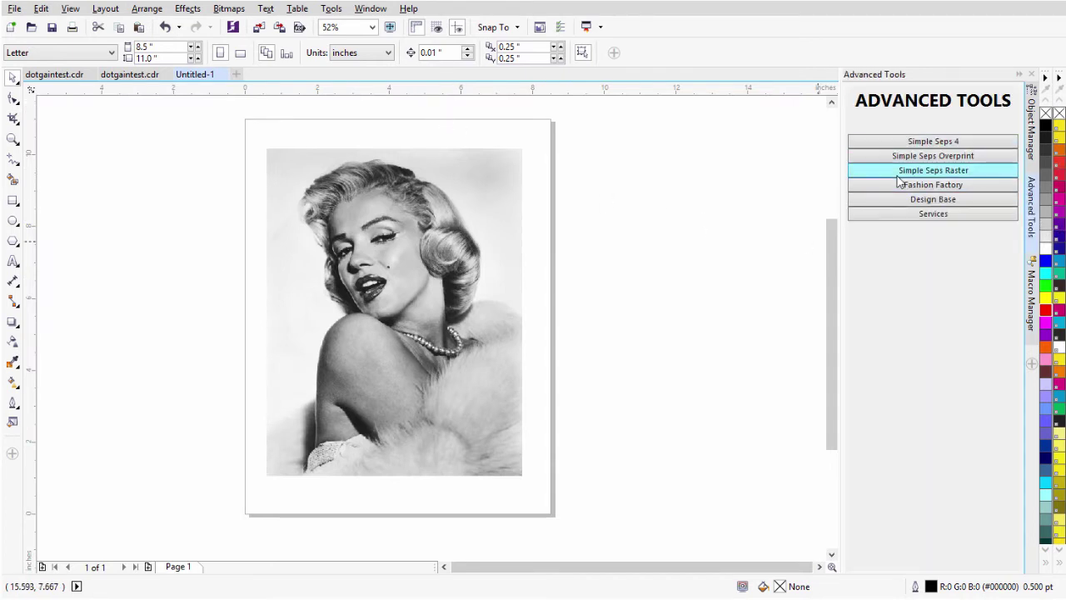
{"action": "left_click", "coordinate": [933, 141]}
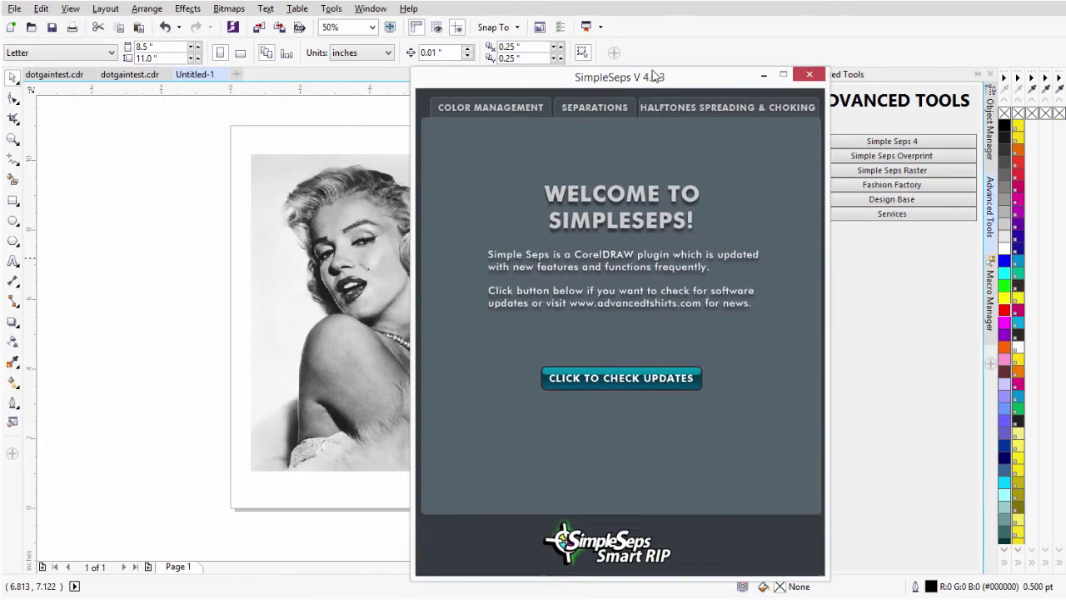
{"action": "left_click_drag", "start_coordinate": [595, 108], "coordinate": [718, 72]}
{"action": "left_click", "coordinate": [848, 103]}
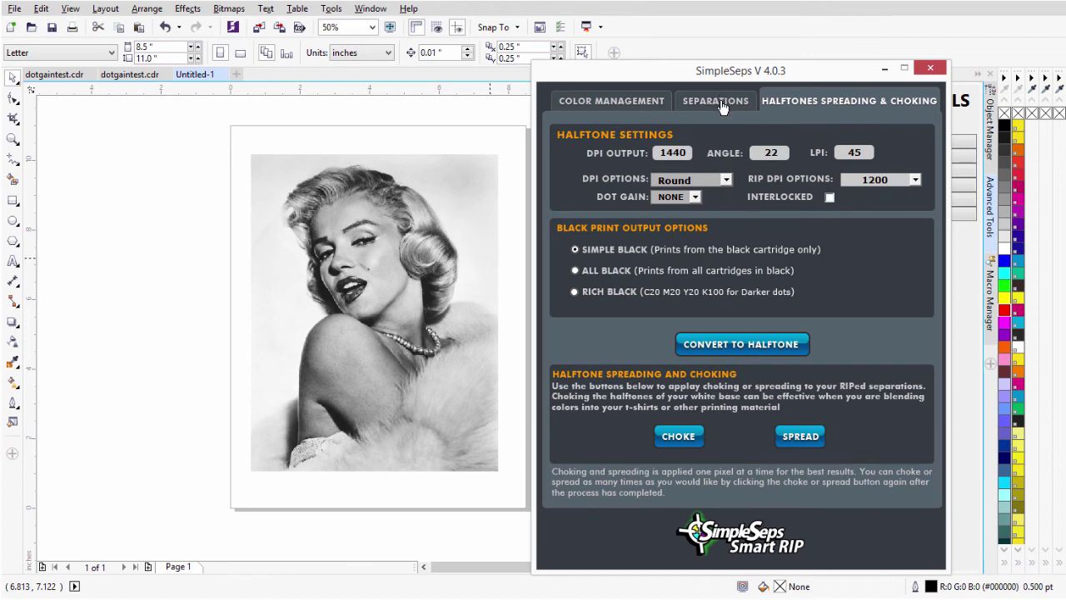
Step: Select the portrait photo and set both the halftone DPI output and the RIP DPI option to 1800
{"action": "left_click", "coordinate": [416, 247]}
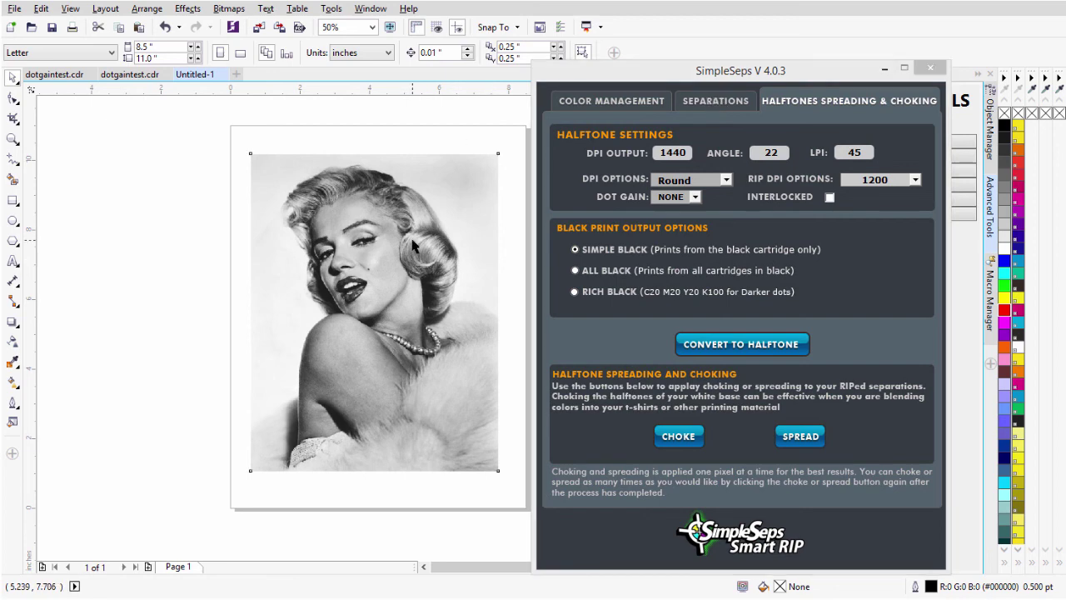
{"action": "left_click", "coordinate": [119, 31]}
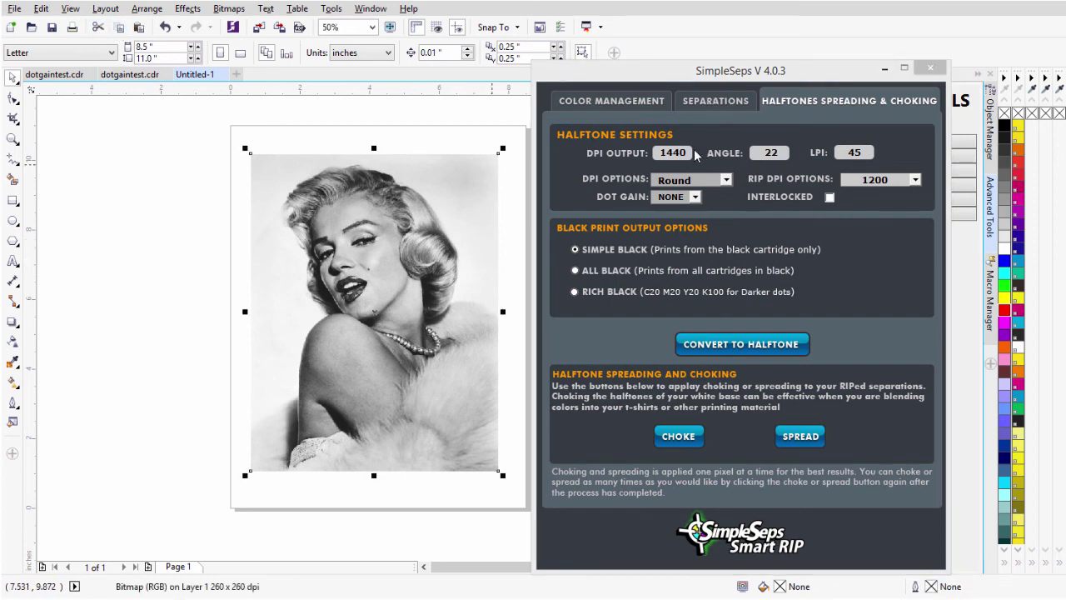
{"action": "left_click_drag", "start_coordinate": [695, 156], "coordinate": [593, 158]}
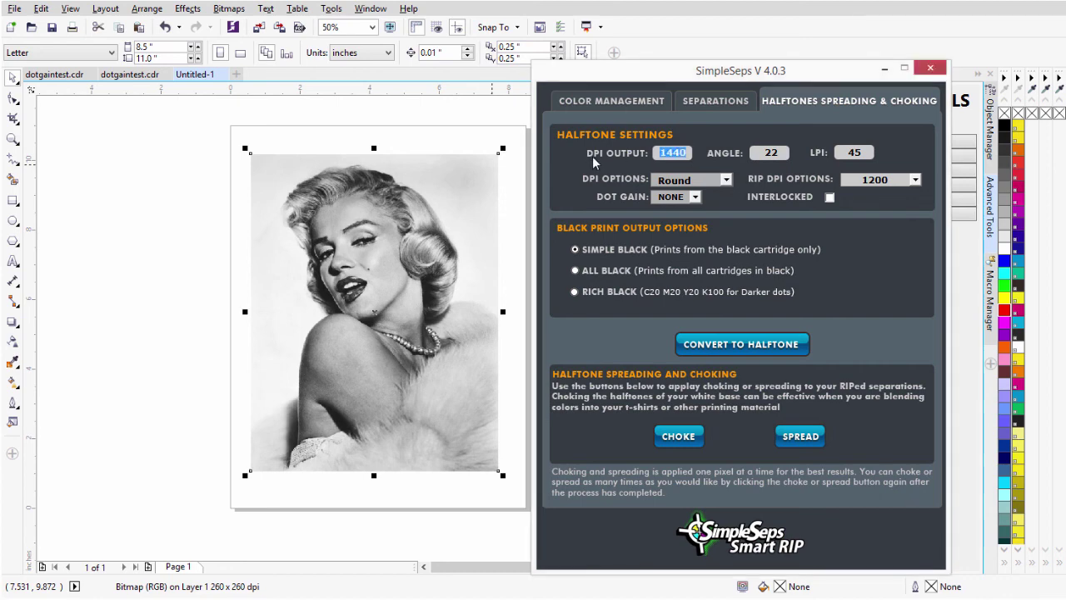
{"action": "type", "text": "1800"}
{"action": "left_click", "coordinate": [915, 180]}
{"action": "left_click", "coordinate": [908, 220]}
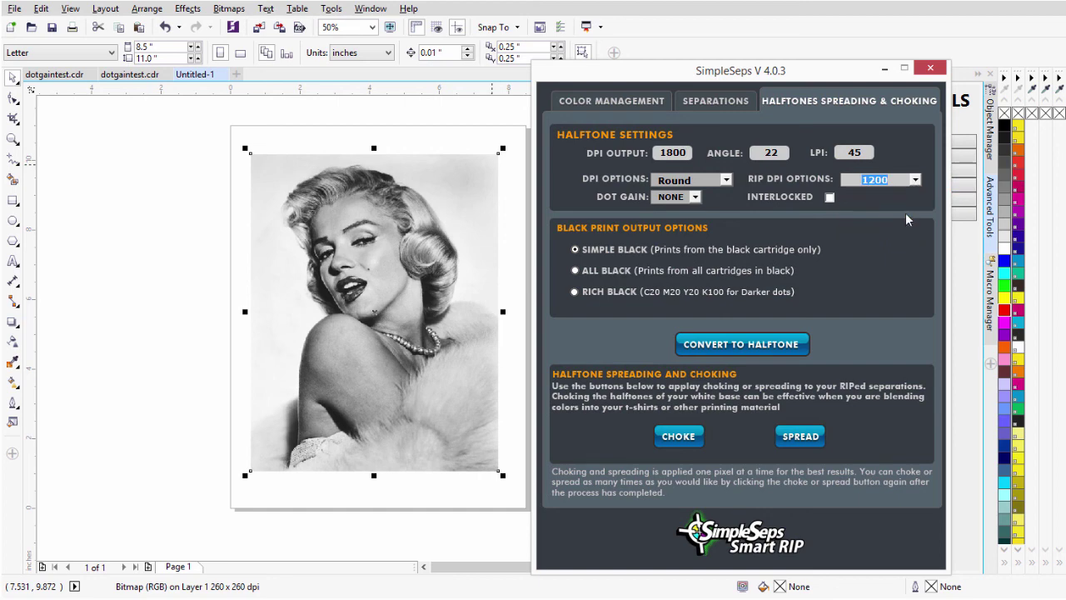
{"action": "key", "text": "Down"}
Step: Convert the portrait photo to a halftone with dot gain set to NONE, and undo the conversion
{"action": "left_click", "coordinate": [753, 348]}
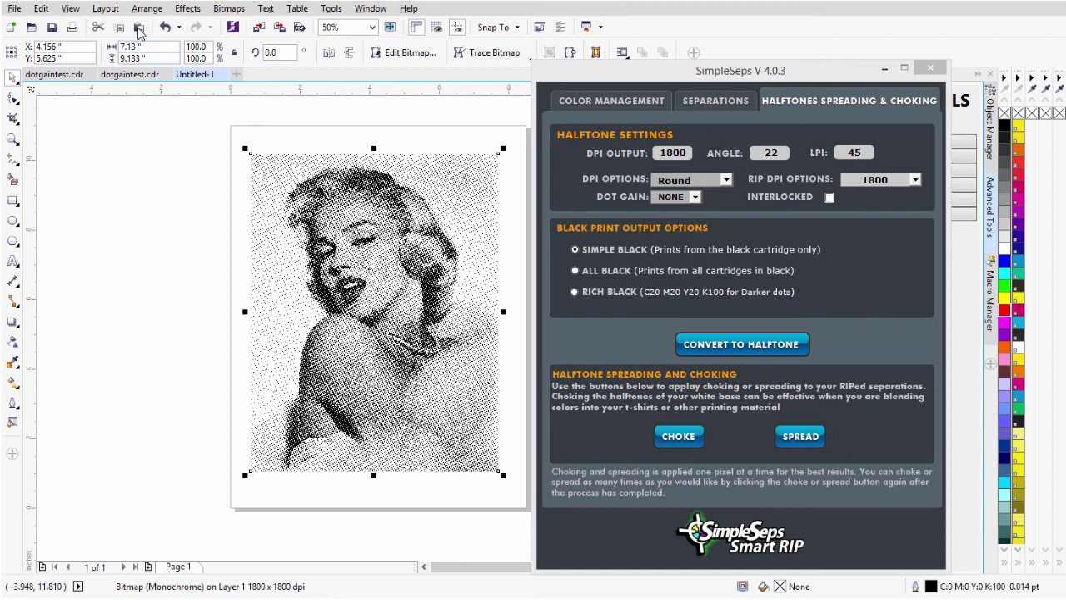
{"action": "key", "text": "ctrl+z"}
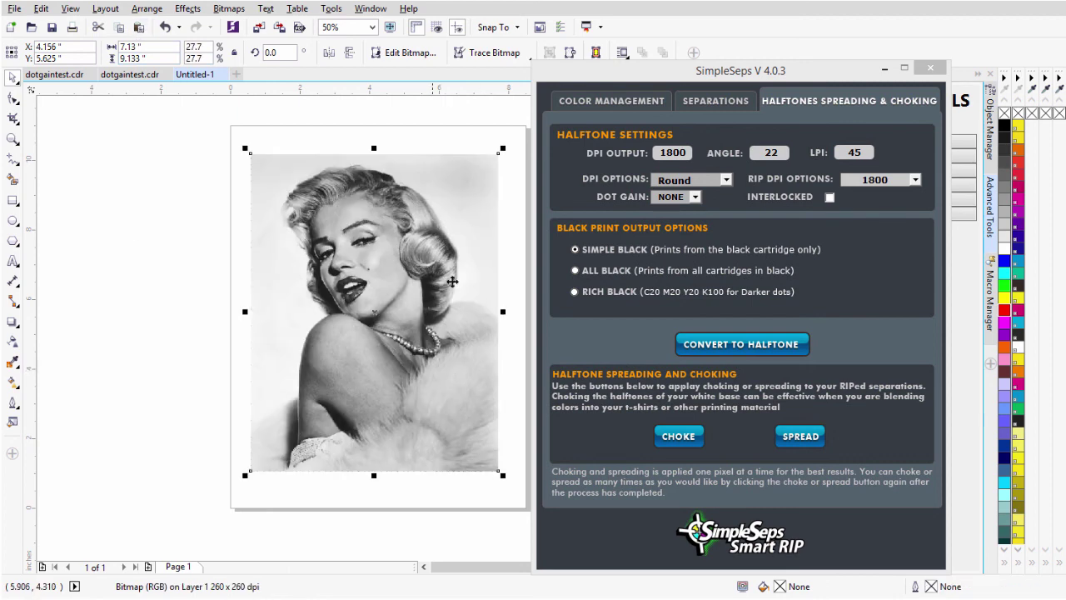
Step: Convert the portrait photo to a halftone with CUSTOM dot gain and color the resulting dots red (#FF0000)
{"action": "left_click", "coordinate": [695, 198]}
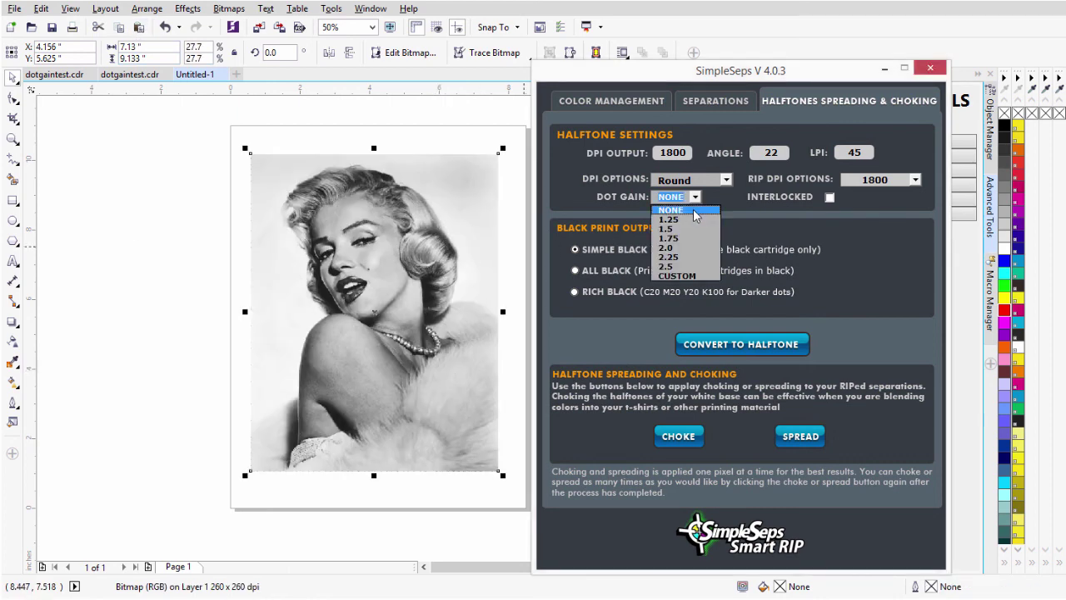
{"action": "left_click", "coordinate": [694, 276]}
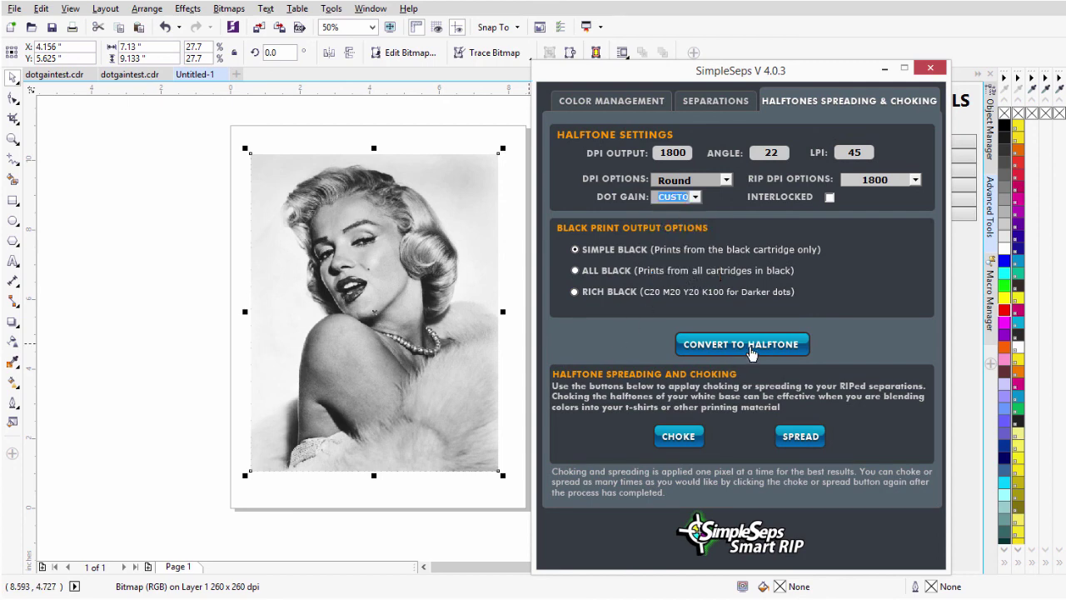
{"action": "left_click", "coordinate": [721, 344]}
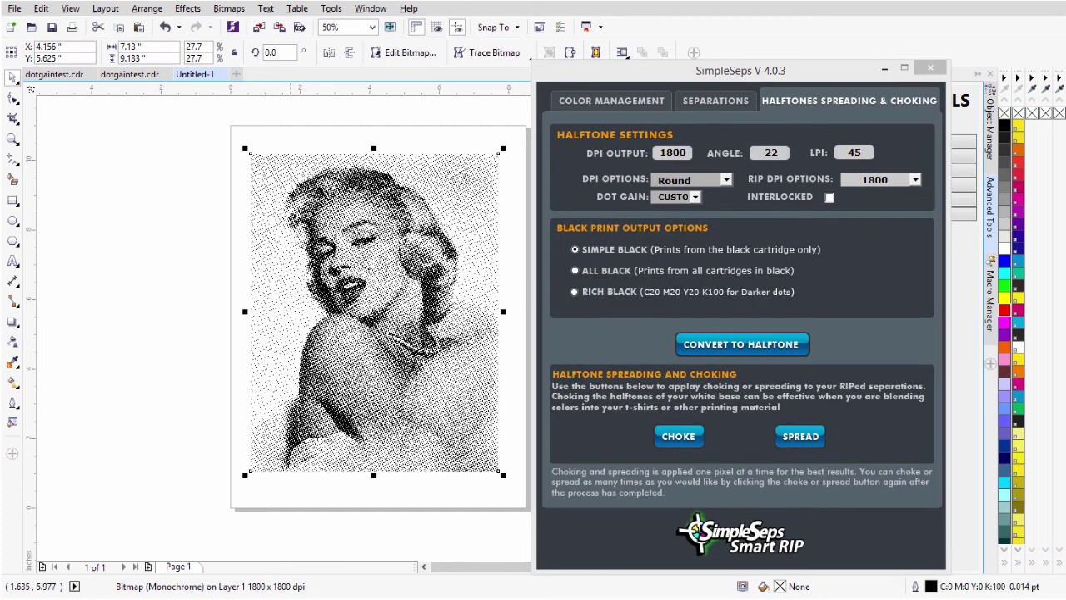
{"action": "left_click", "coordinate": [1005, 310]}
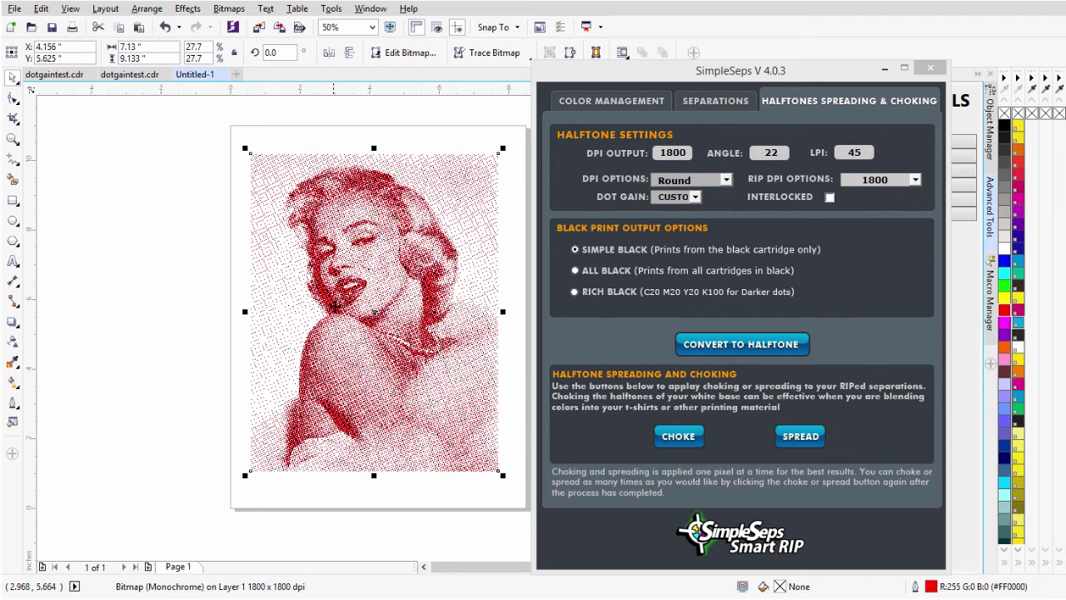
Step: Examine the red halftone's dots up close in the portrait's dark hair area, comparing their size with the black dots
{"action": "scroll", "coordinate": [329, 294], "scroll_direction": "up", "scroll_amount": 6}
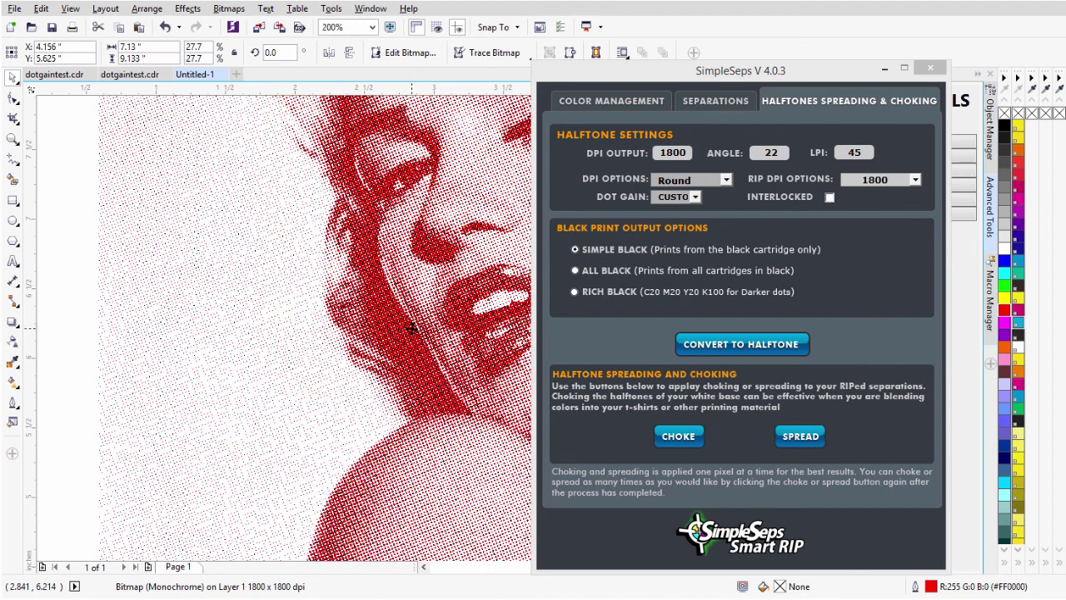
{"action": "scroll", "coordinate": [405, 337], "scroll_direction": "up", "scroll_amount": 2}
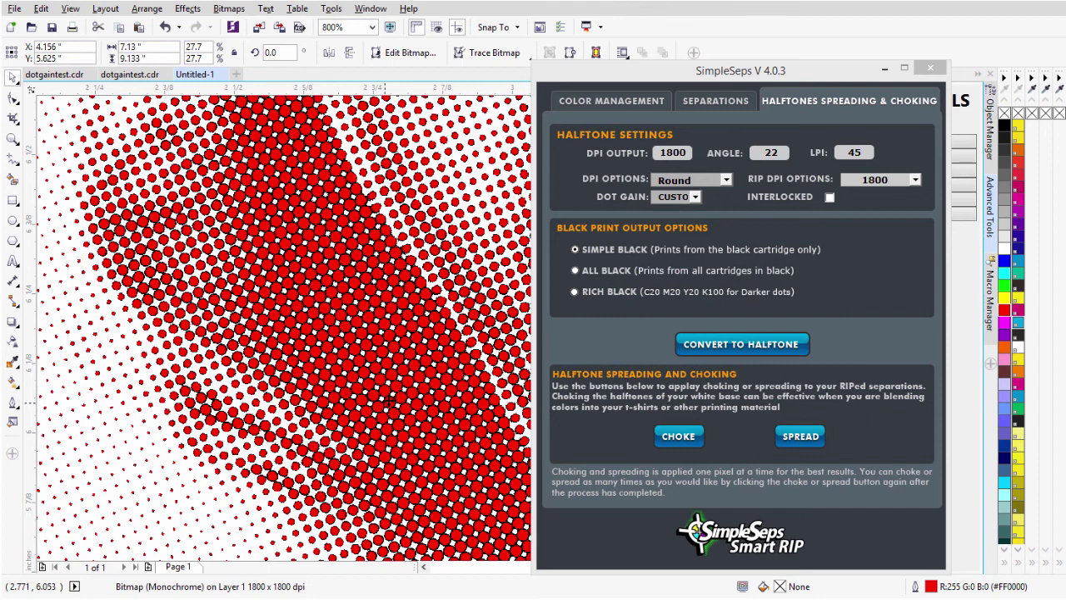
{"action": "scroll", "coordinate": [392, 399], "scroll_direction": "up", "scroll_amount": 1}
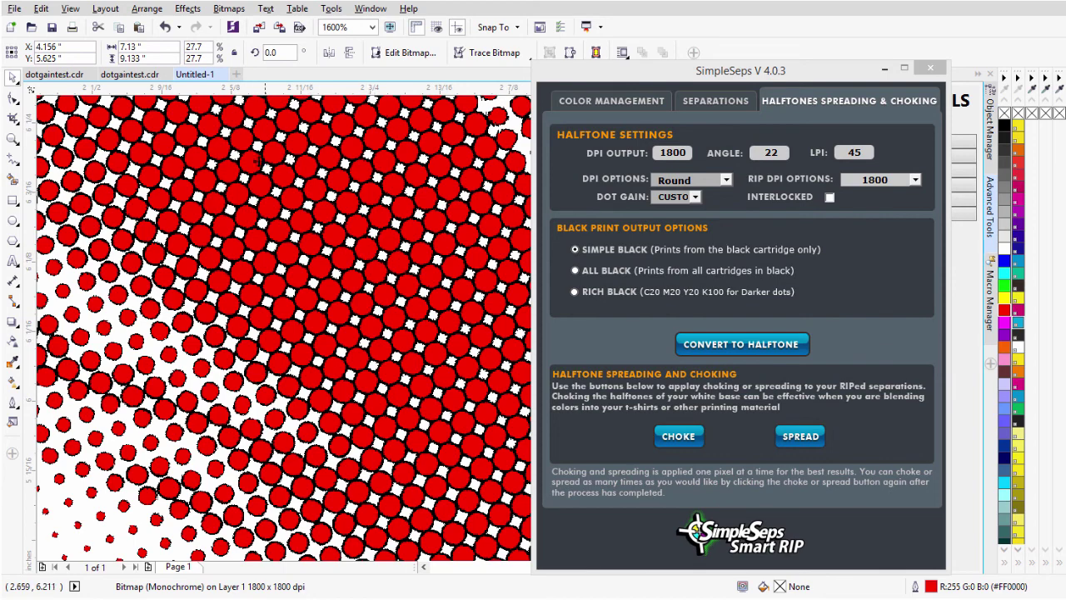
{"action": "scroll", "coordinate": [434, 489], "scroll_direction": "down", "scroll_amount": 1}
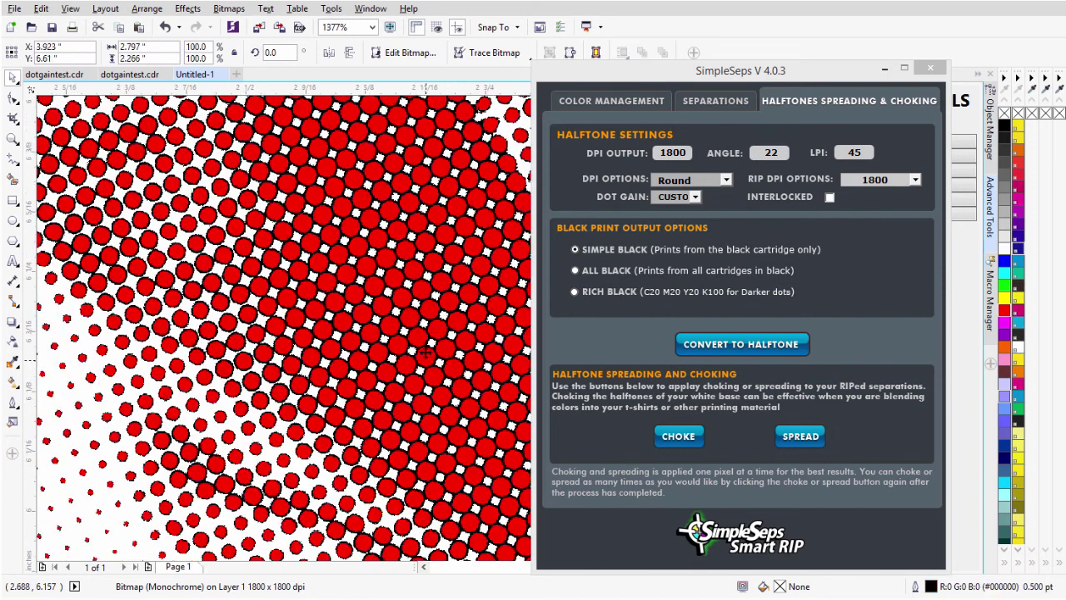
{"action": "scroll", "coordinate": [434, 327], "scroll_direction": "down", "scroll_amount": 2}
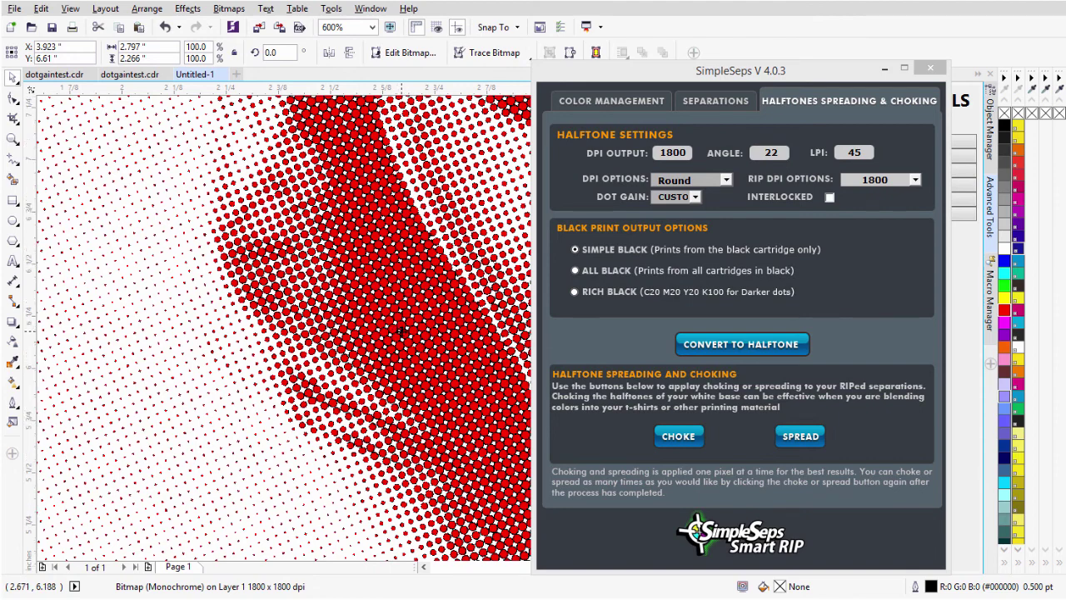
{"action": "scroll", "coordinate": [395, 327], "scroll_direction": "down", "scroll_amount": 4}
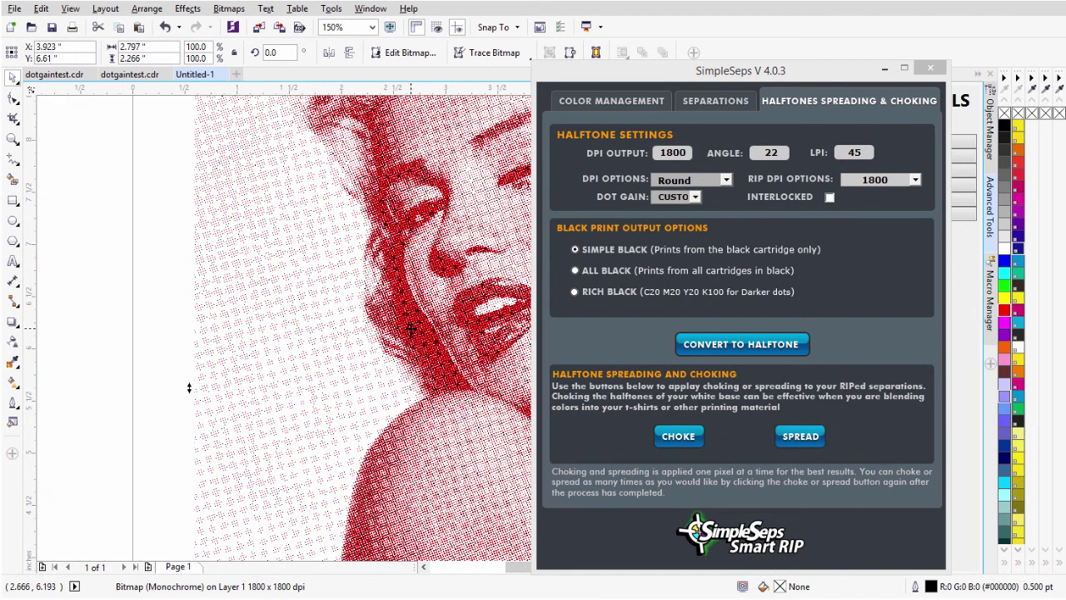